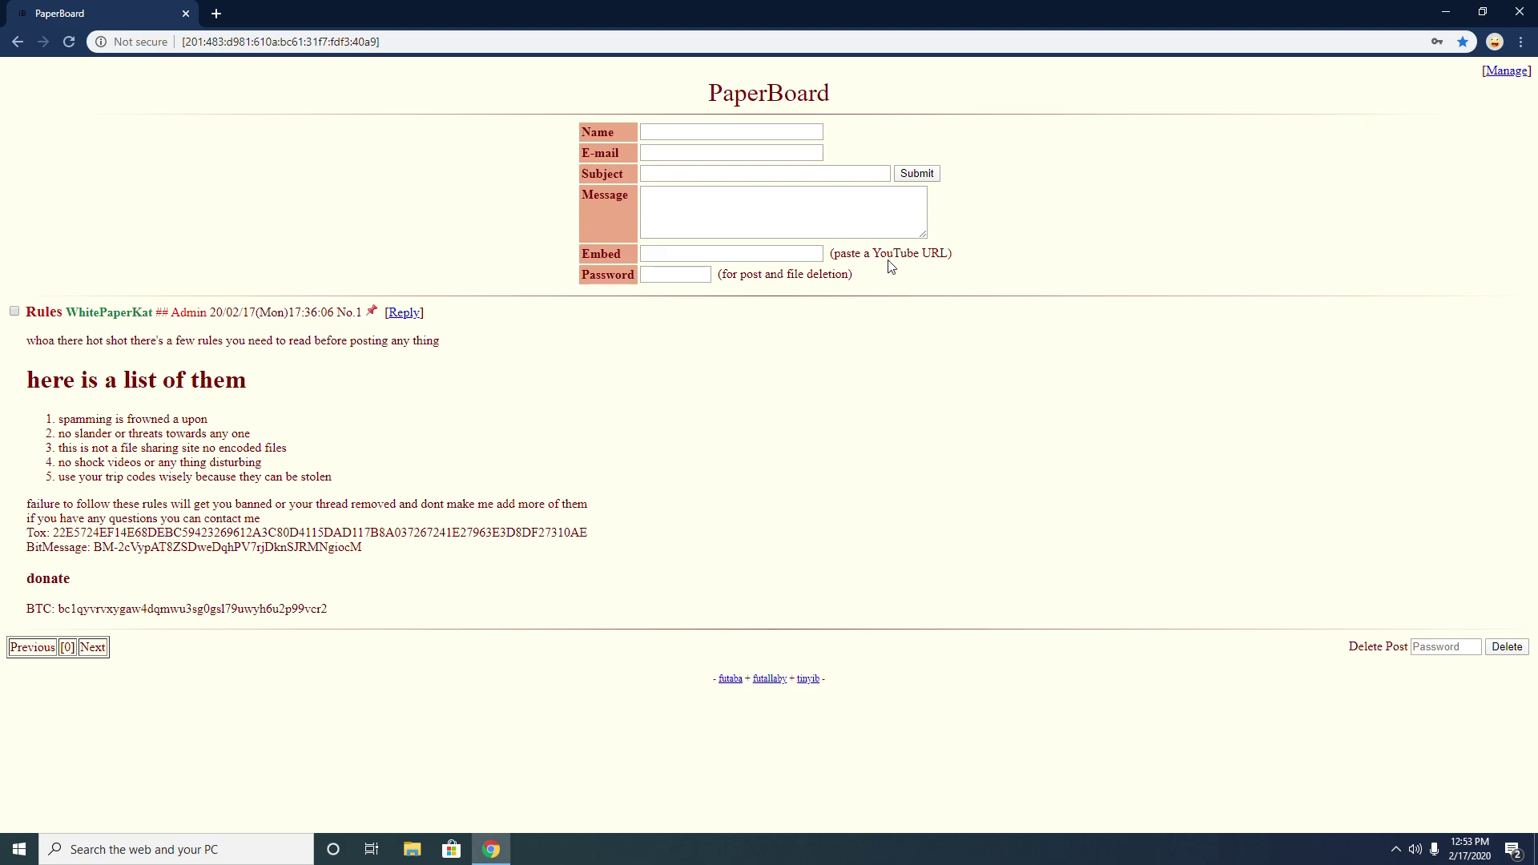
- Enter the post subject 'check out my youtube video' and move to the Message box
click(662, 171)
text(check )
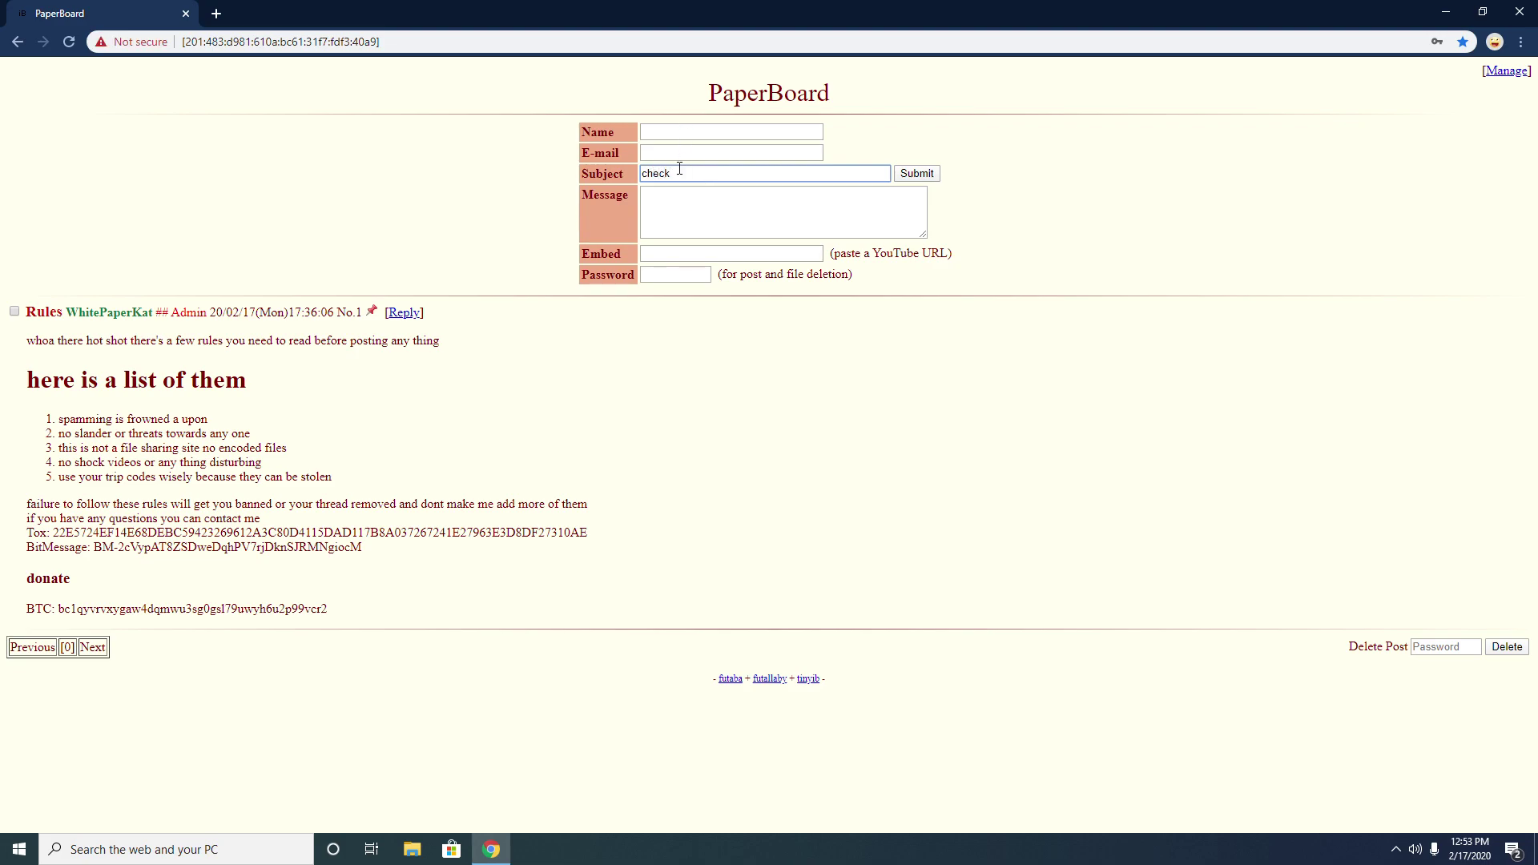
text(out )
text(my yout)
text(ube )
text(vi)
text(deo)
click(704, 218)
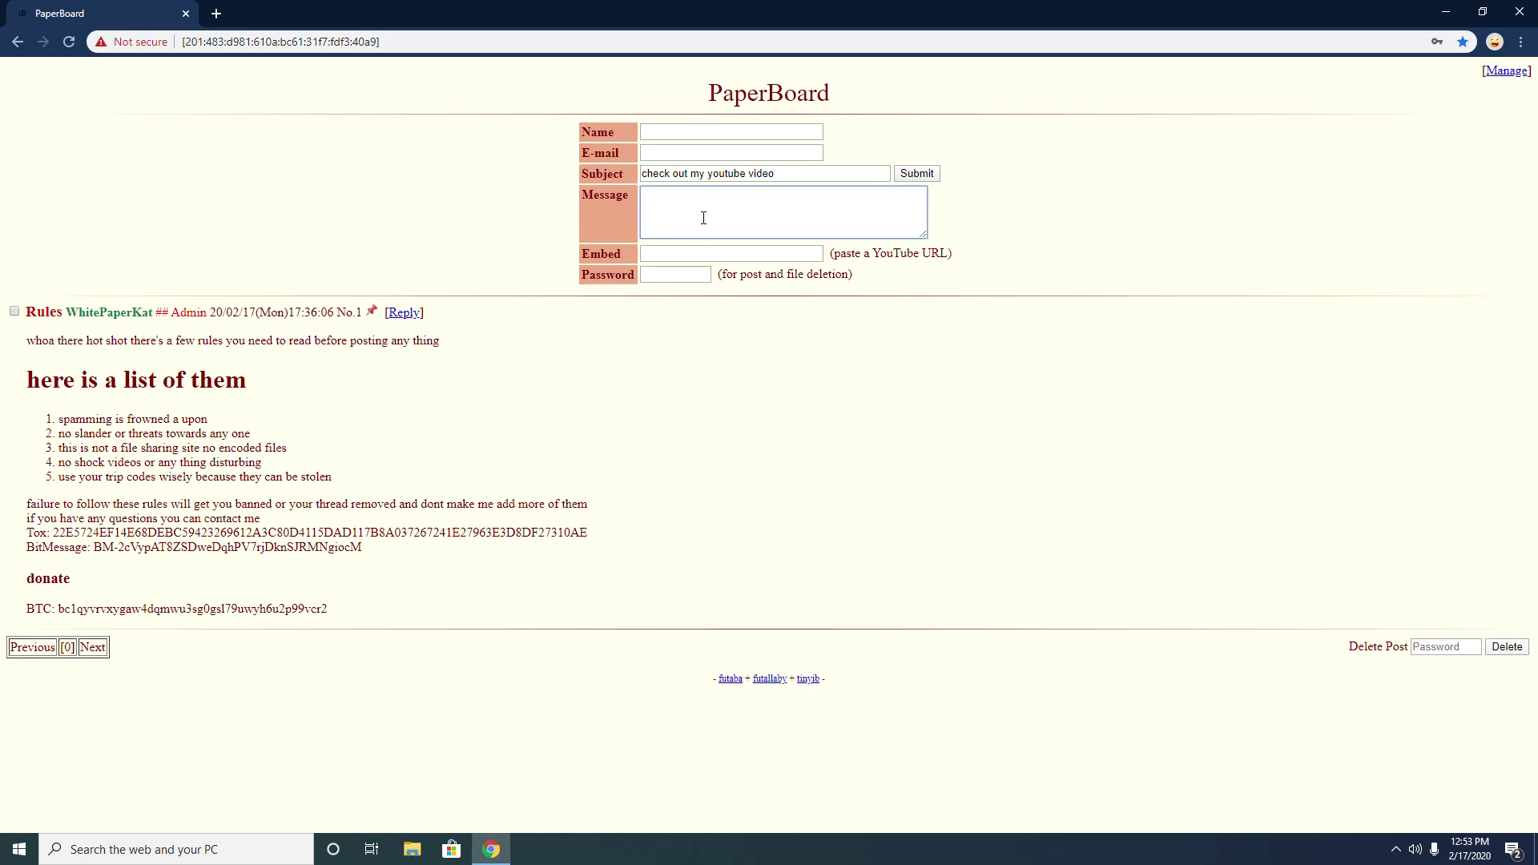
- Open the YouTube site in a new browser tab
click(216, 14)
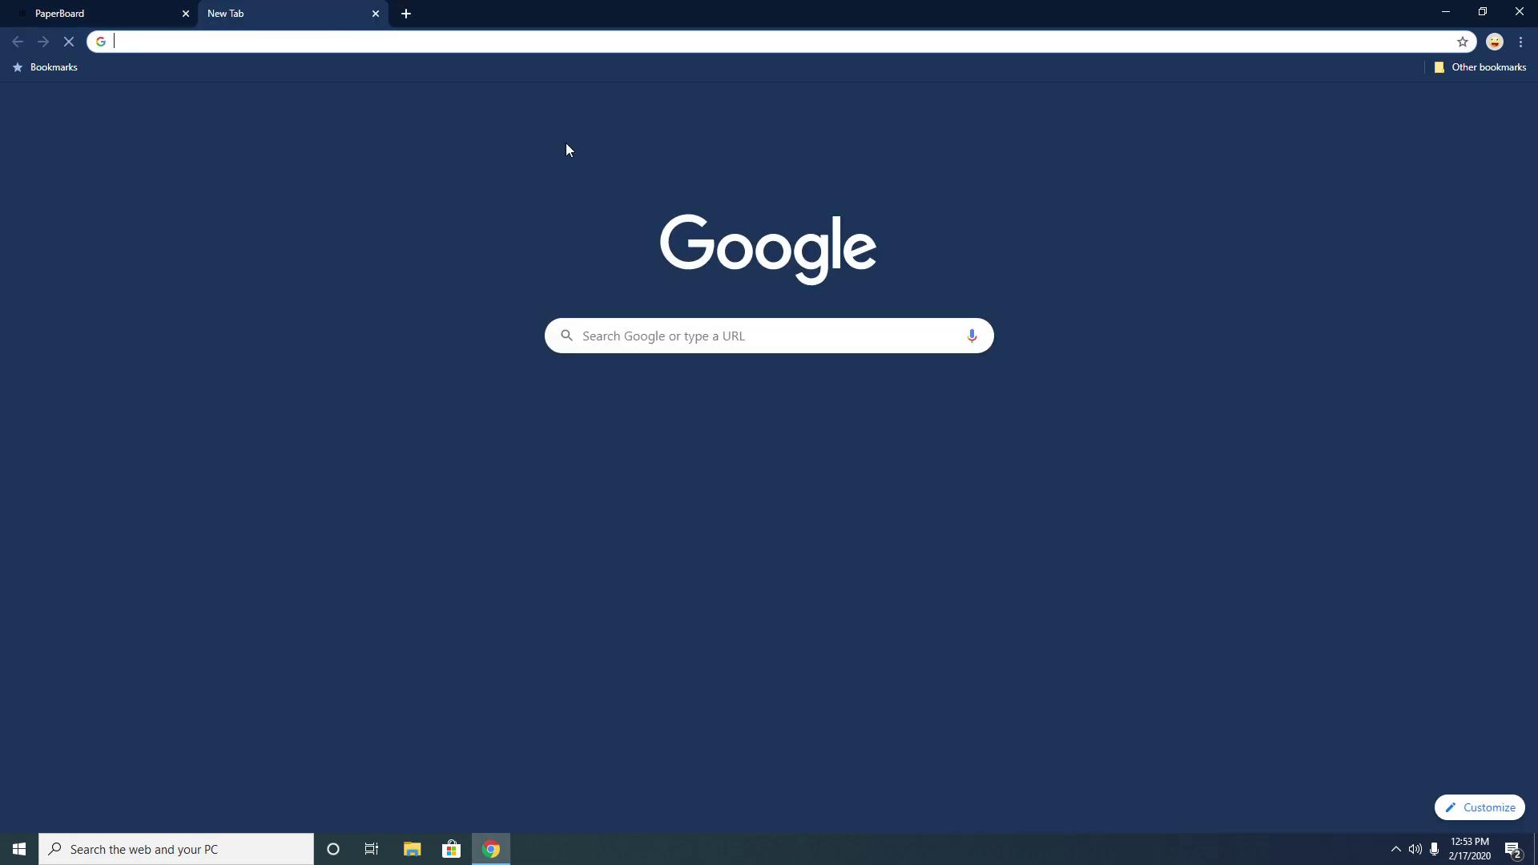
click(733, 346)
text(you)
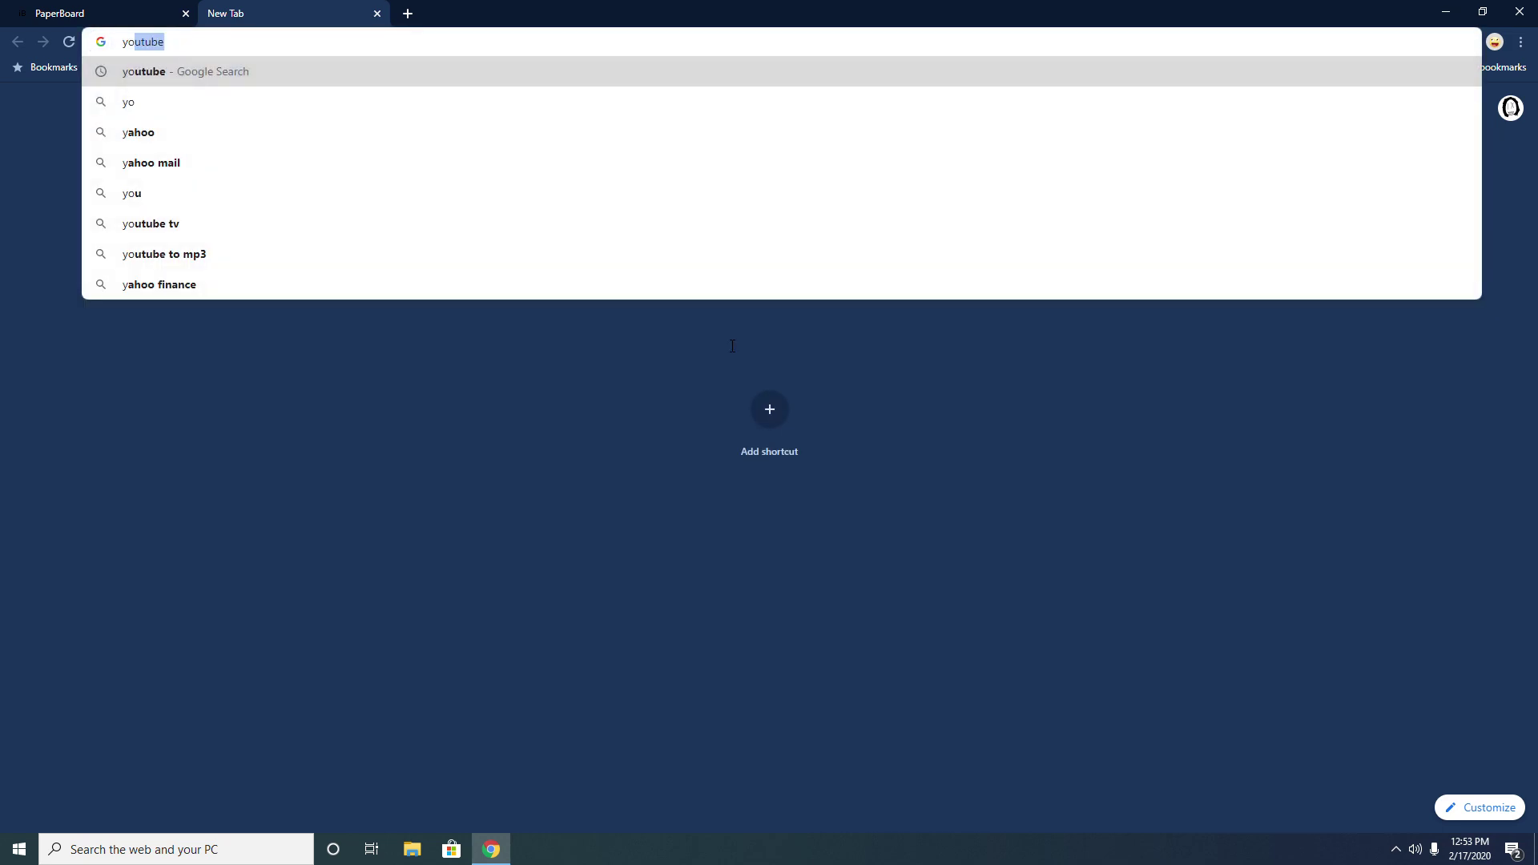
click(245, 80)
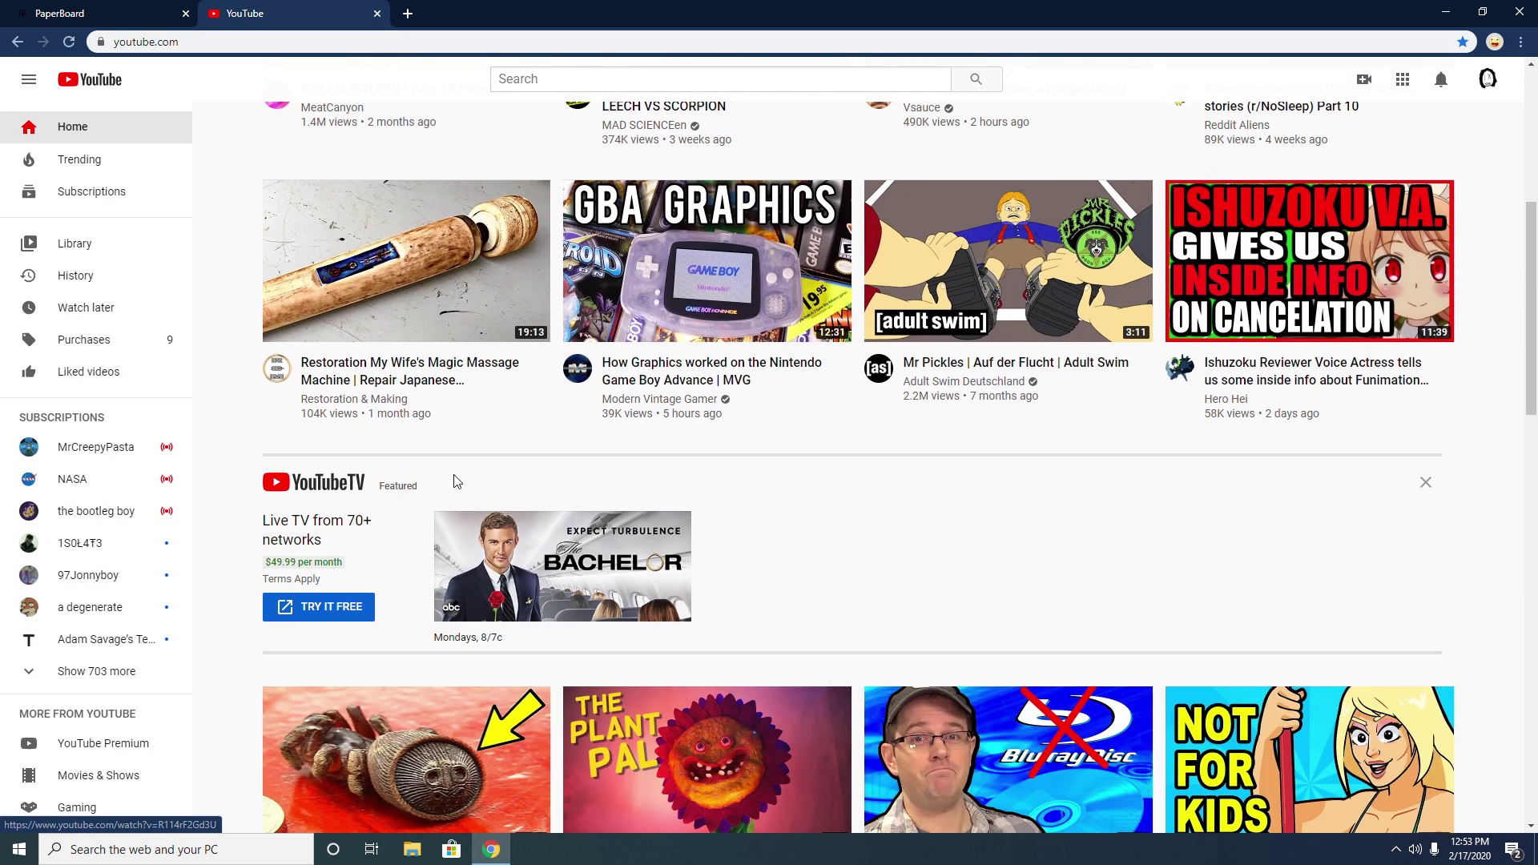
- Find and open the video 'Was the old 2b2t better?'
scroll(783, 521, up, 6)
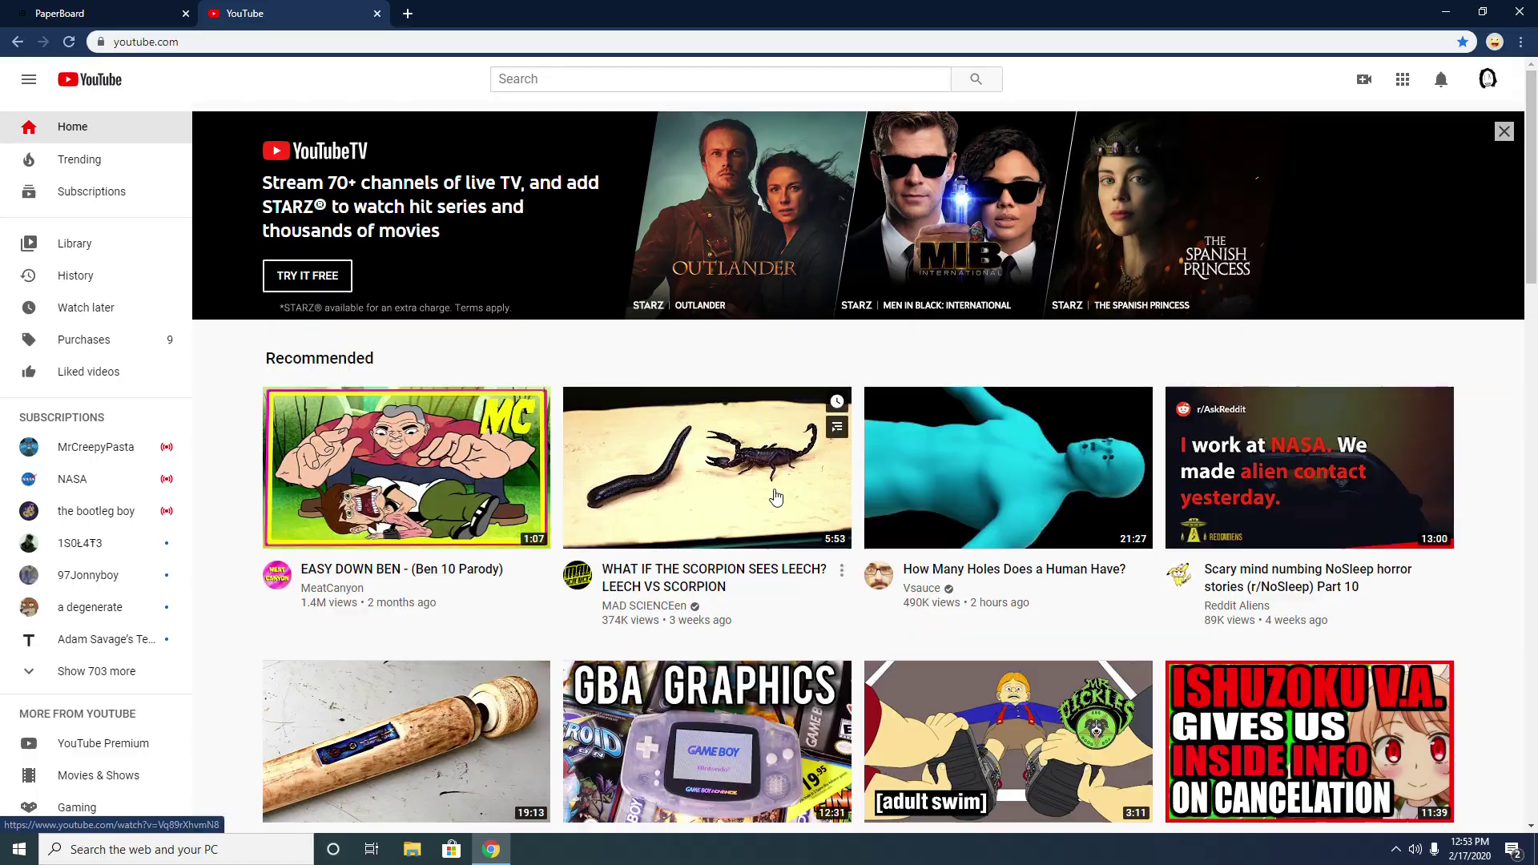
scroll(936, 501, down, 20)
scroll(936, 512, down, 20)
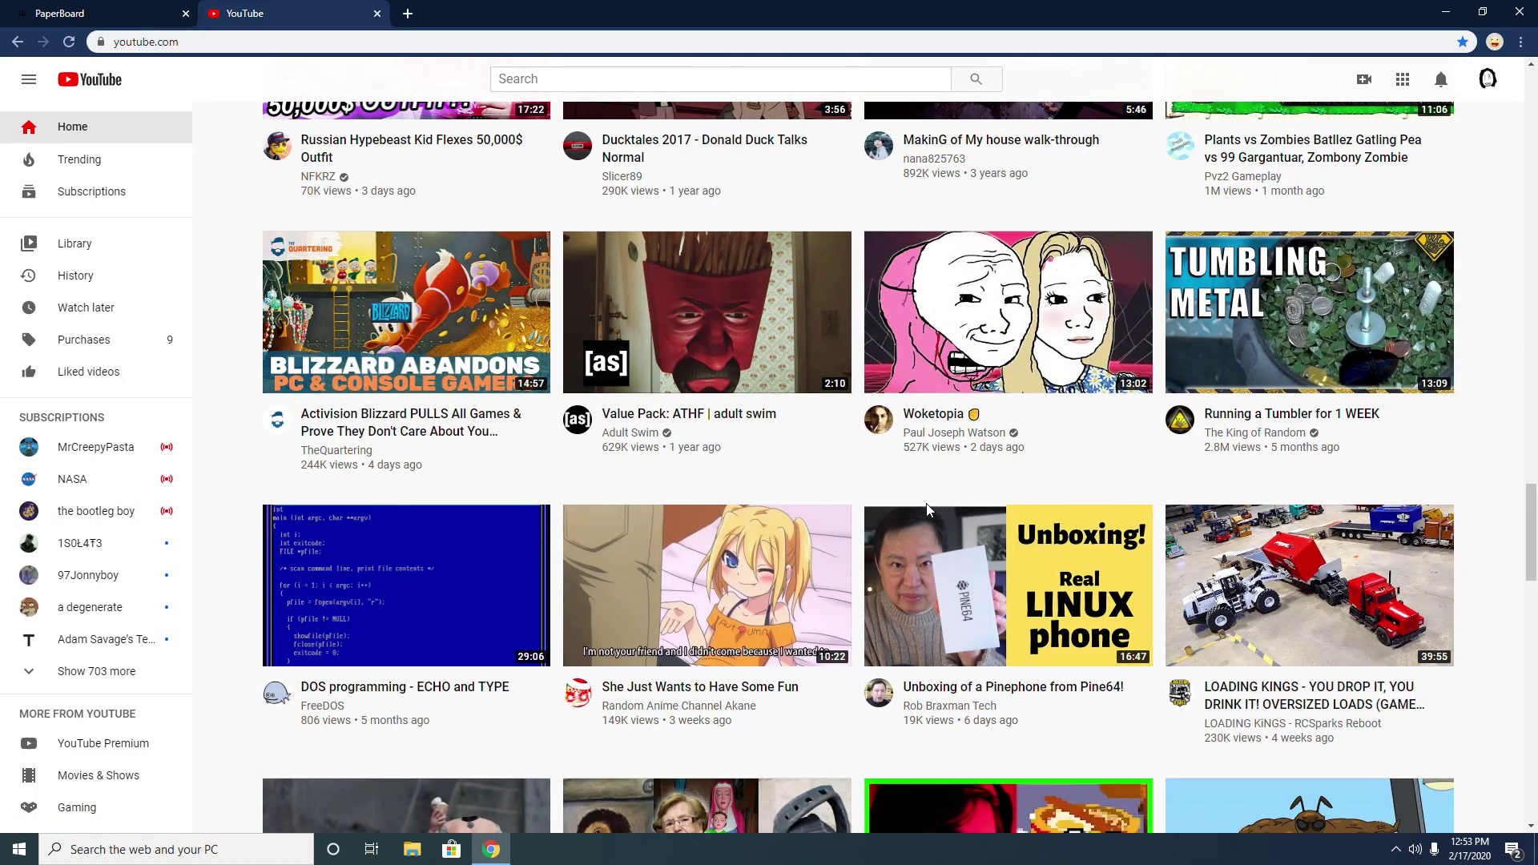
scroll(701, 489, down, 16)
scroll(700, 488, down, 10)
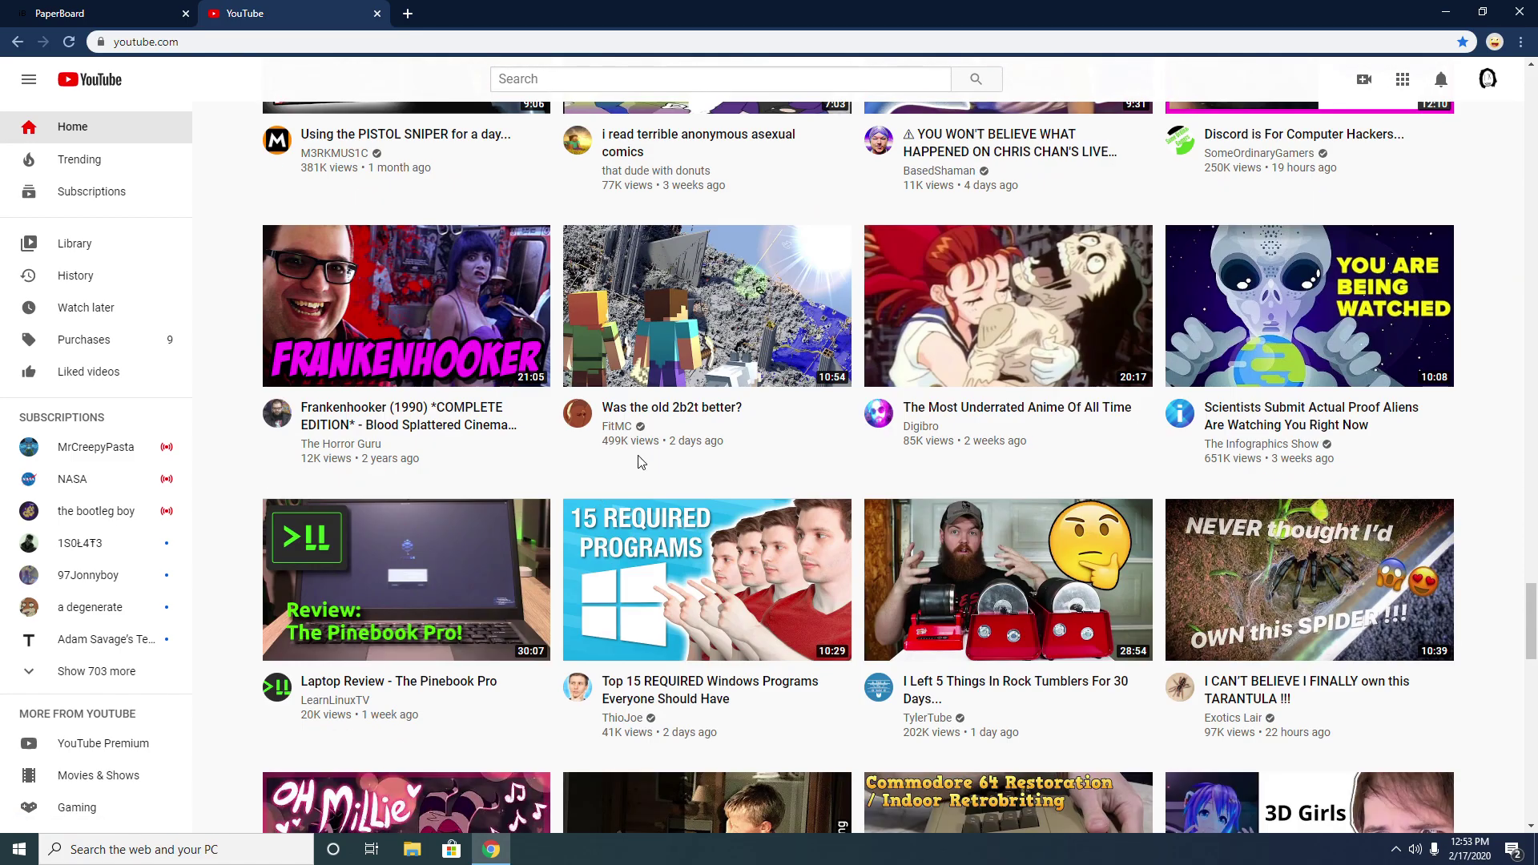
click(705, 412)
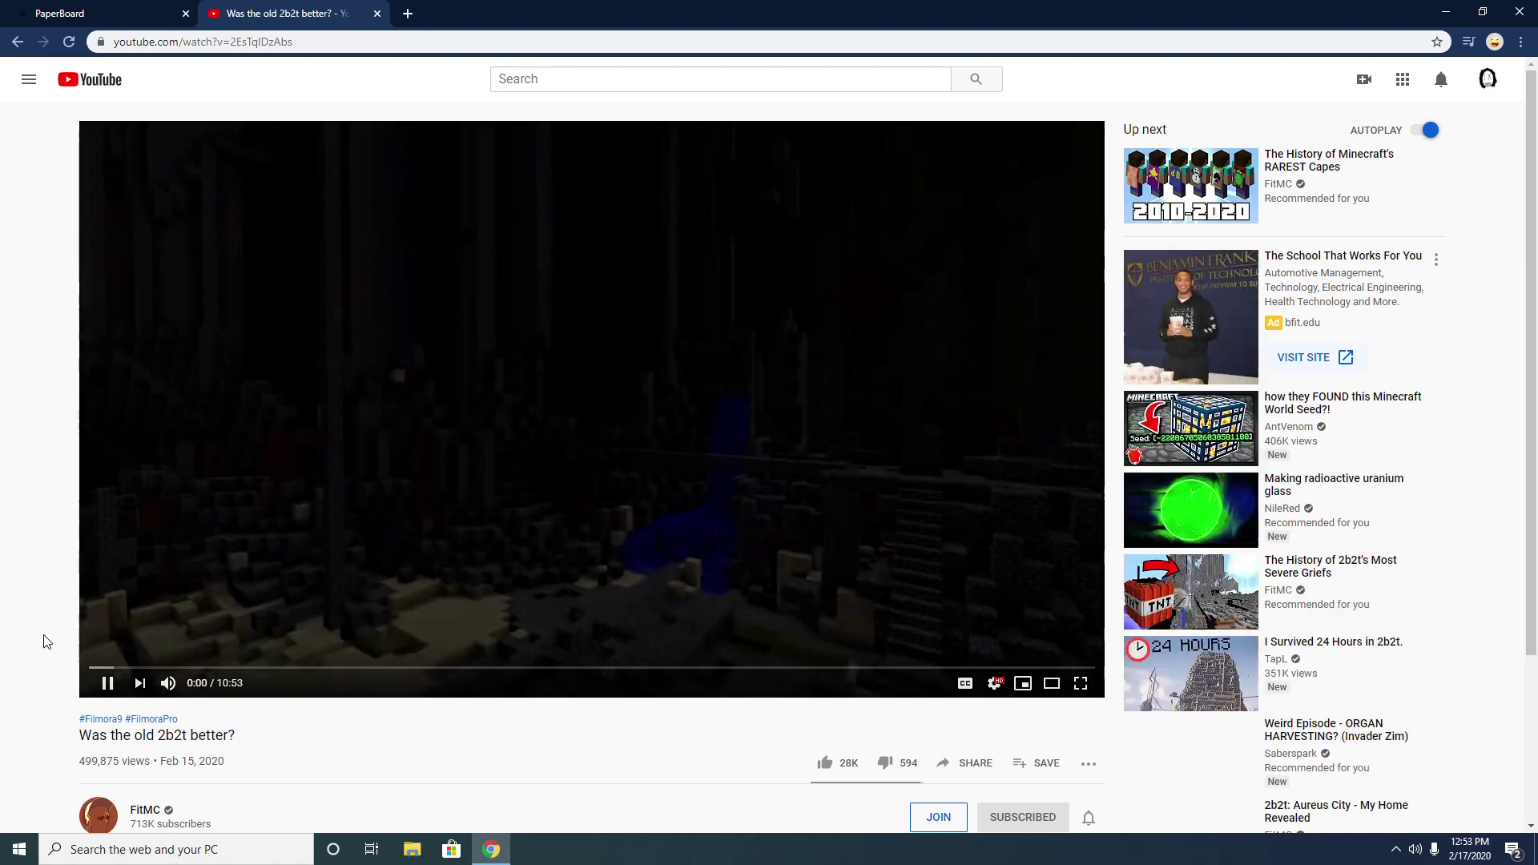
scroll(670, 636, down, 9)
scroll(670, 635, up, 8)
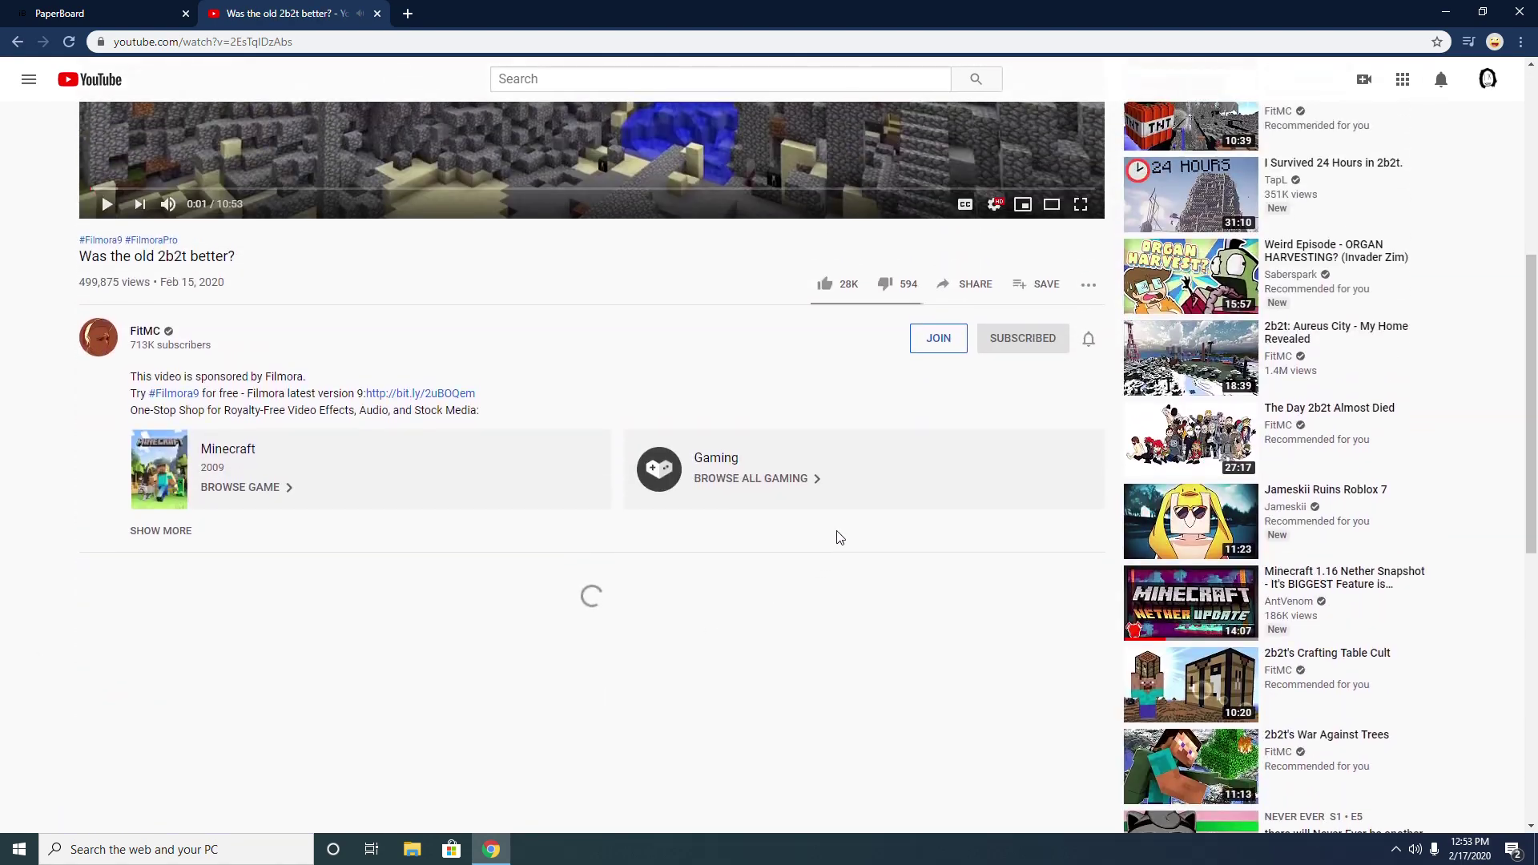
- Copy the video's share link and switch back to the PaperBoard tab
click(947, 689)
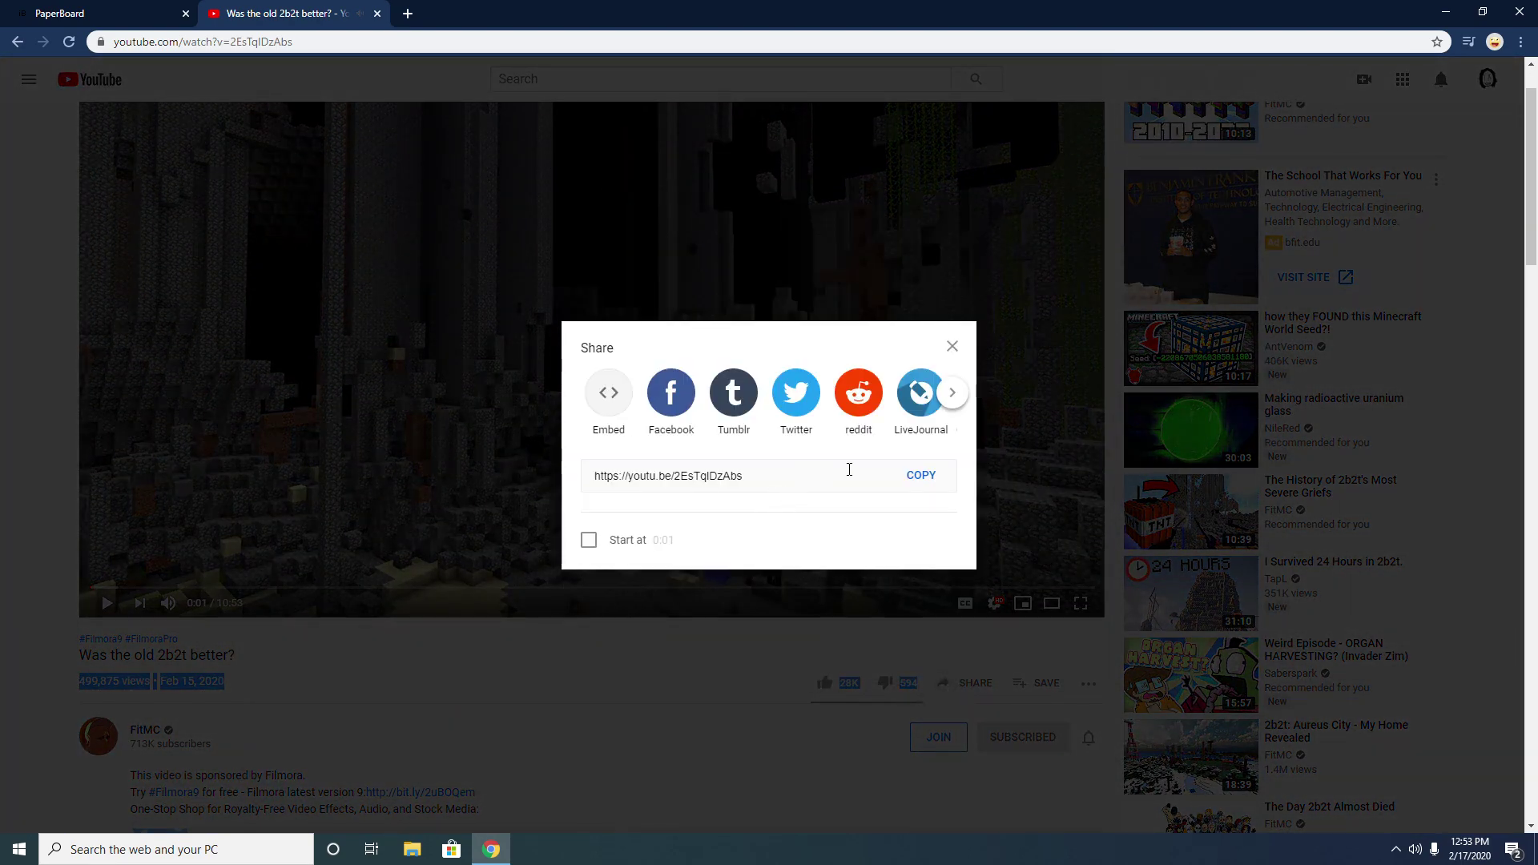
click(922, 477)
click(949, 346)
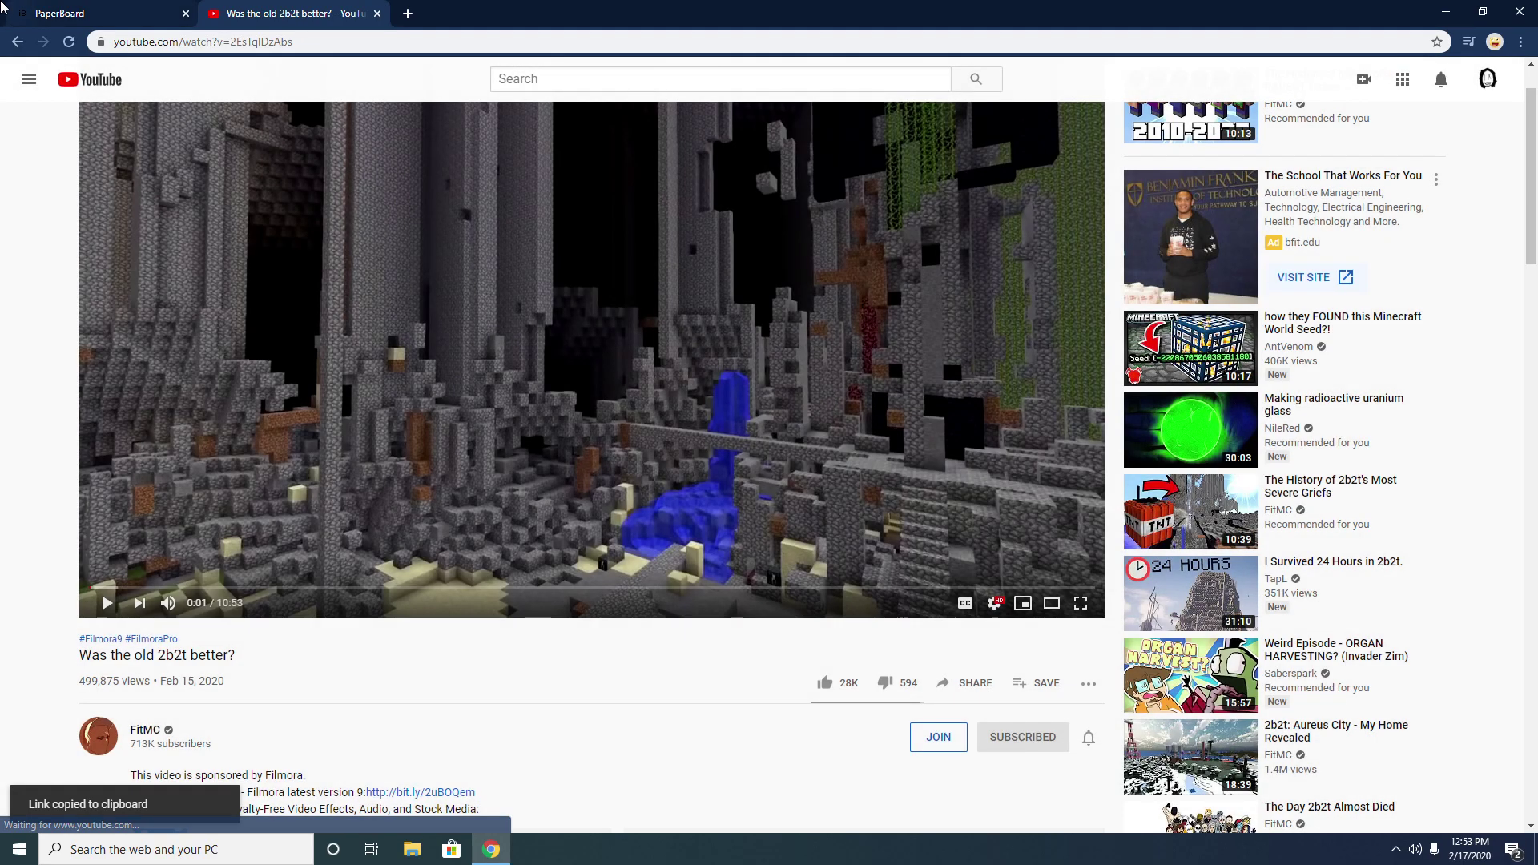
key(ctrl+Tab)
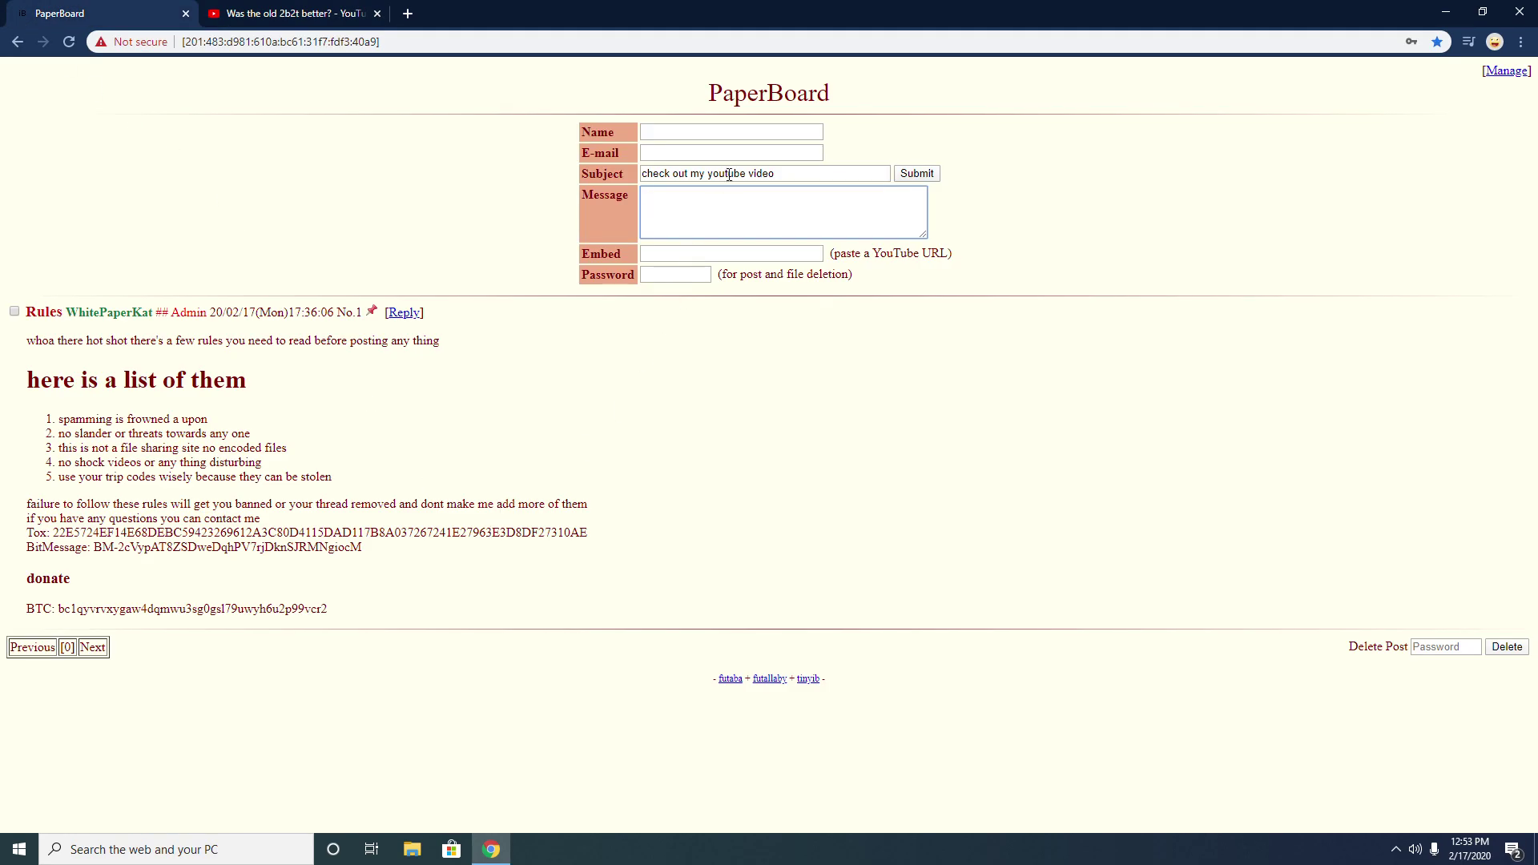
- Change the subject to 'check out this youtube video'
click(703, 175)
key(BackSpace)
key(BackSpace)
key(BackSpace)
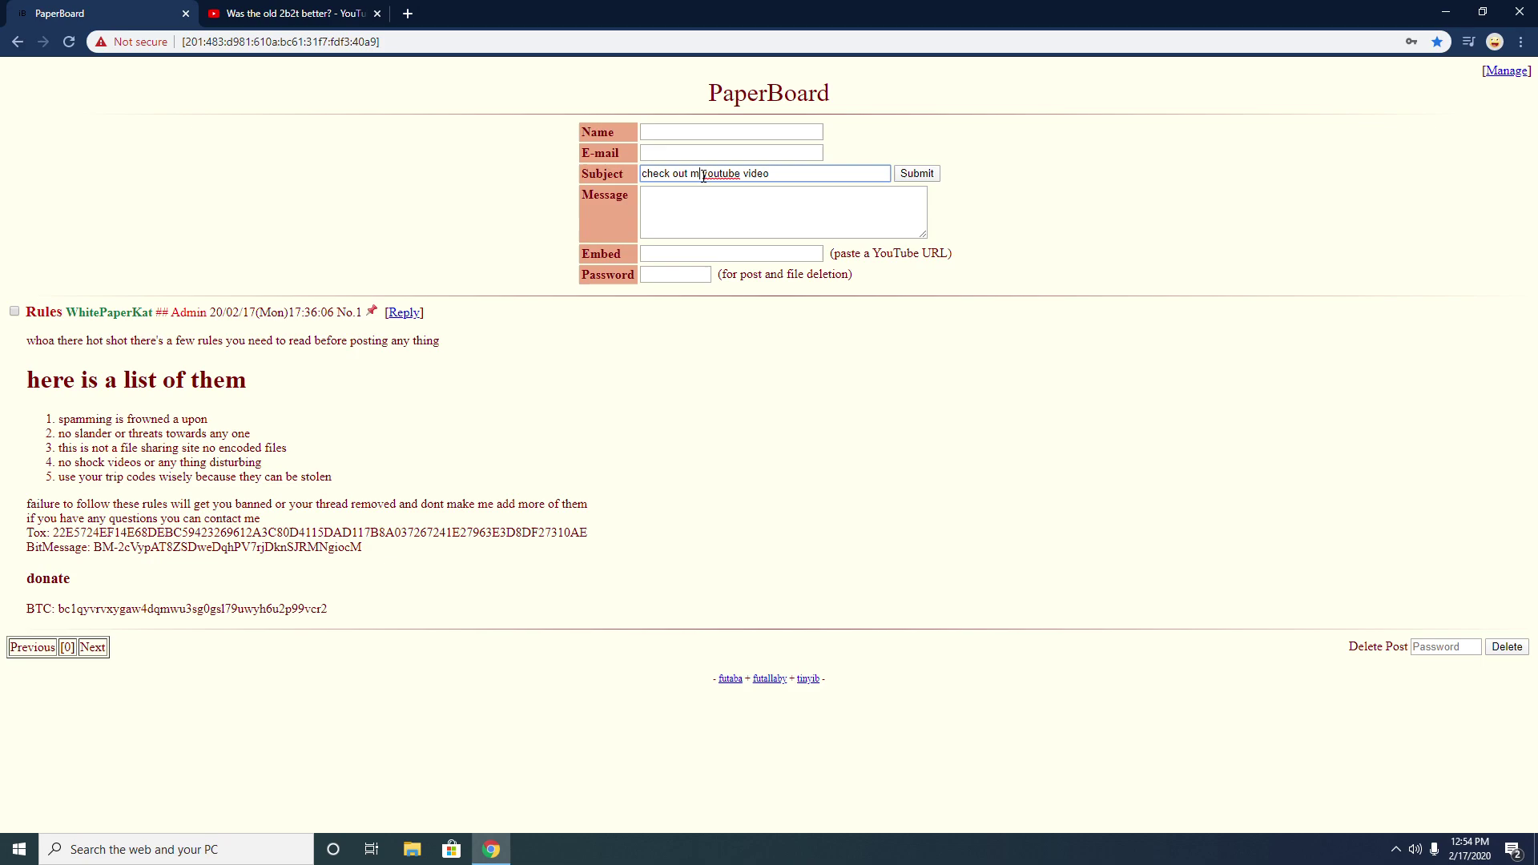
text(tyh)
key(BackSpace)
key(BackSpace)
text(his)
- Paste the copied YouTube link into the Embed field and submit the post
click(677, 253)
right_click(669, 255)
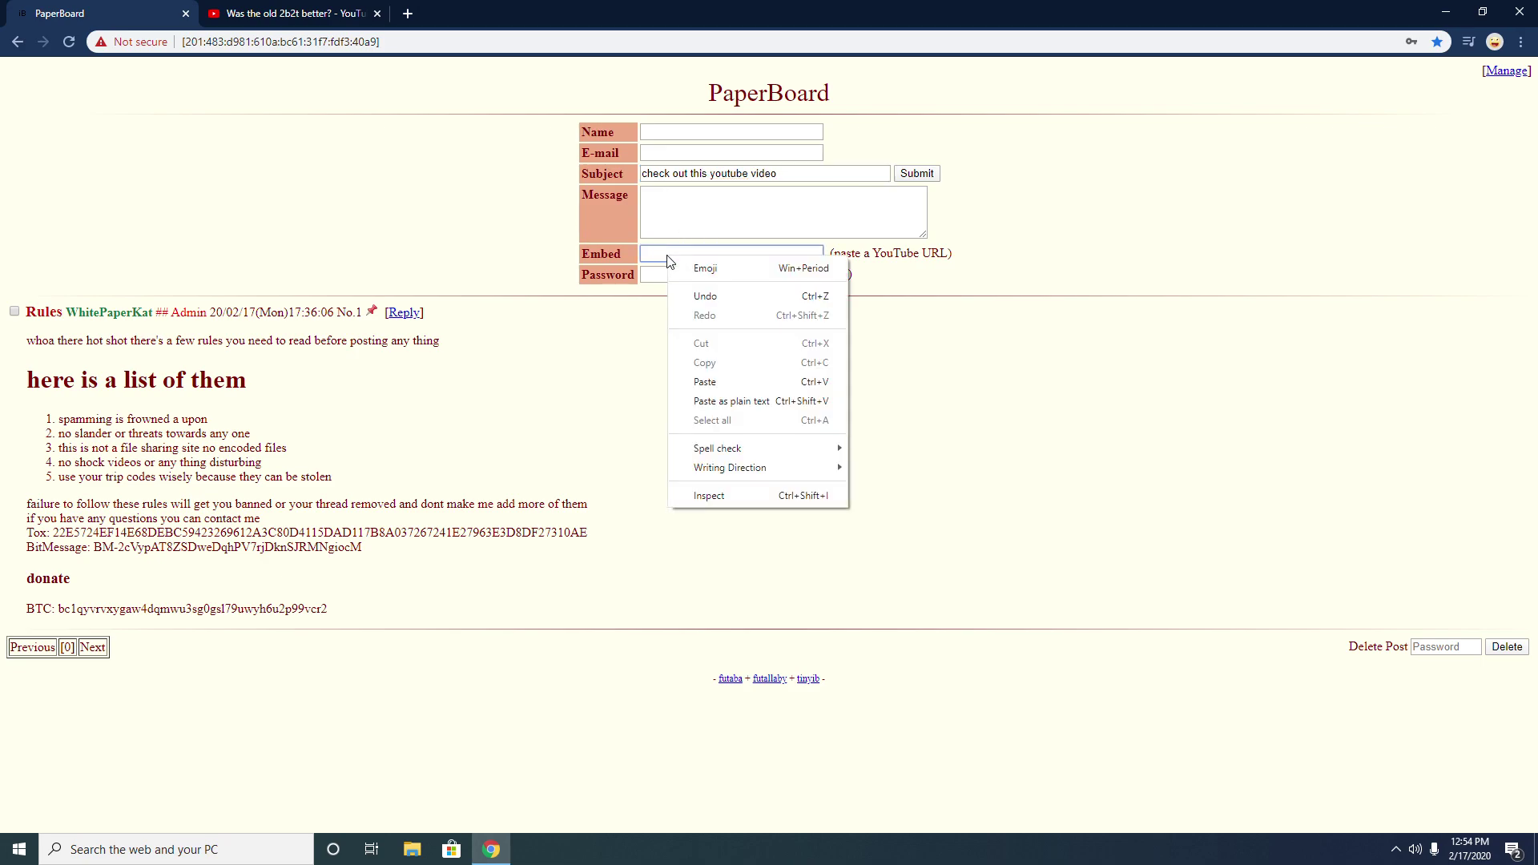
click(706, 382)
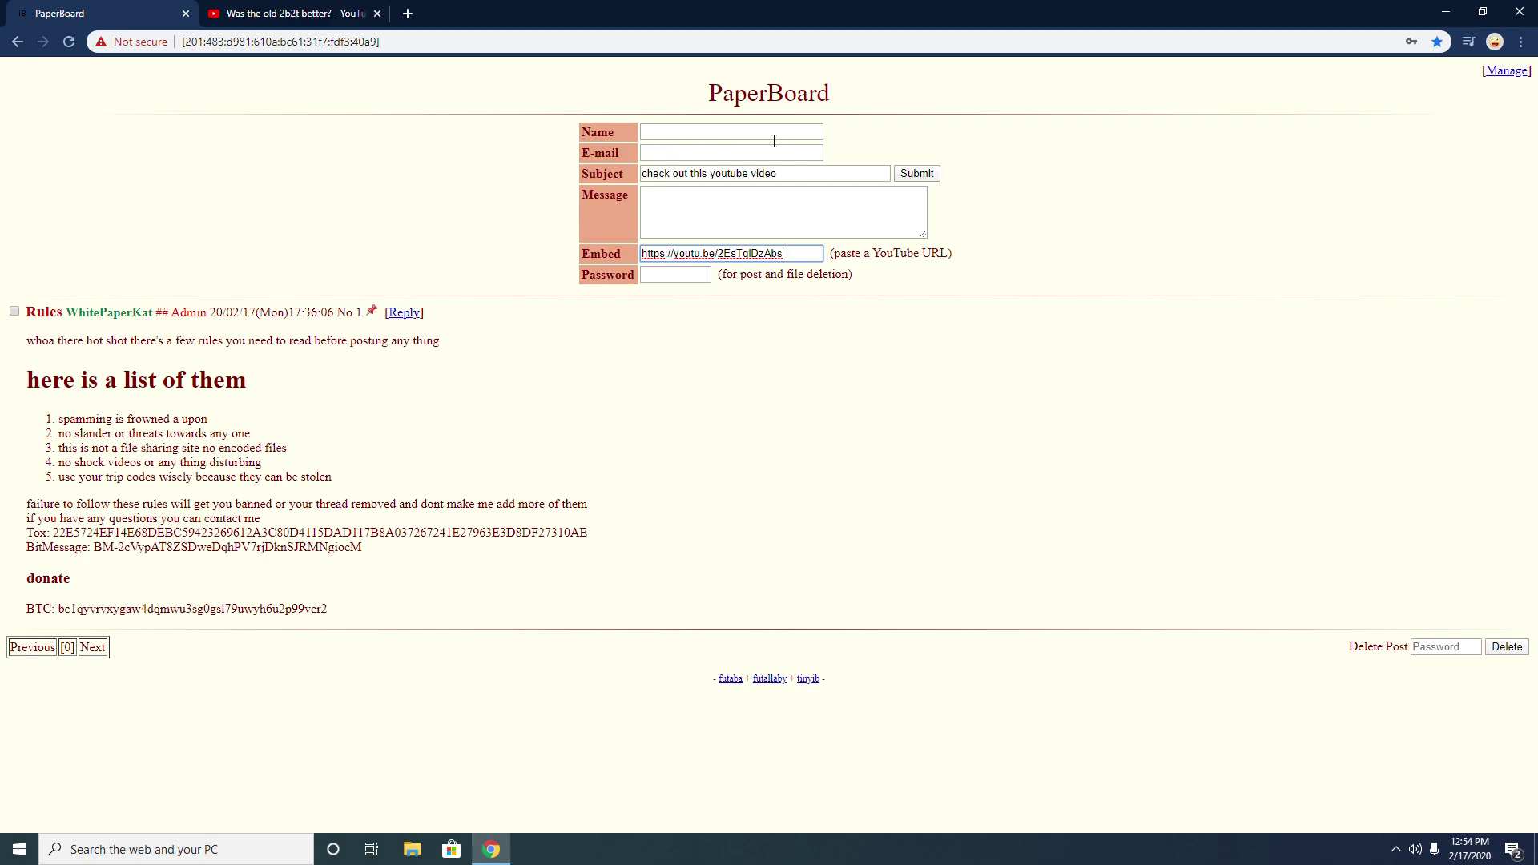
click(919, 174)
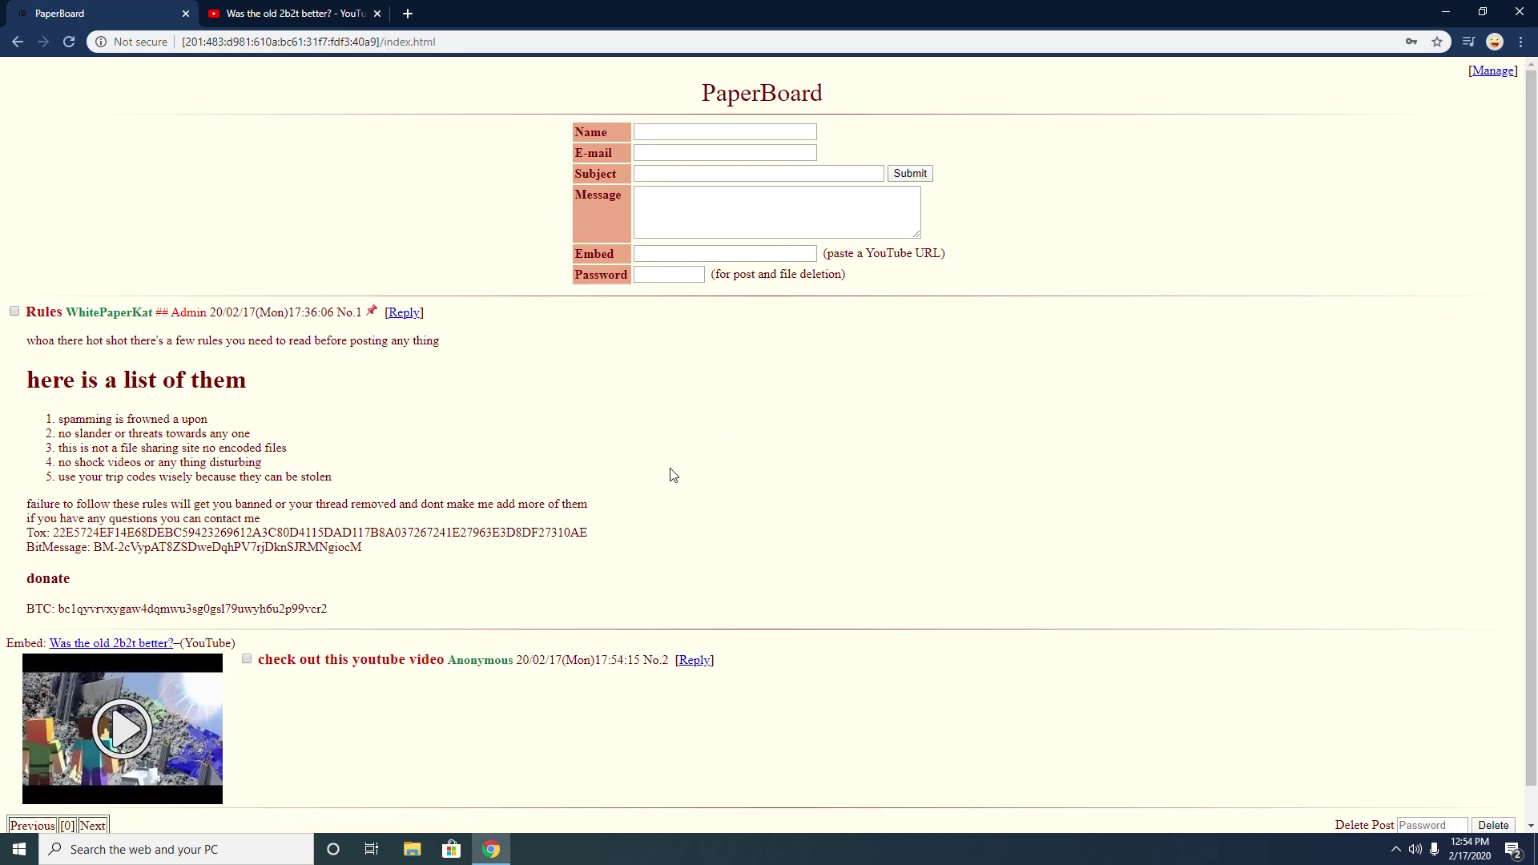
- Expand post No.2's thumbnail into an inline player and play 'Was the old 2b2t better?'
scroll(671, 475, down, 1)
scroll(239, 603, up, 1)
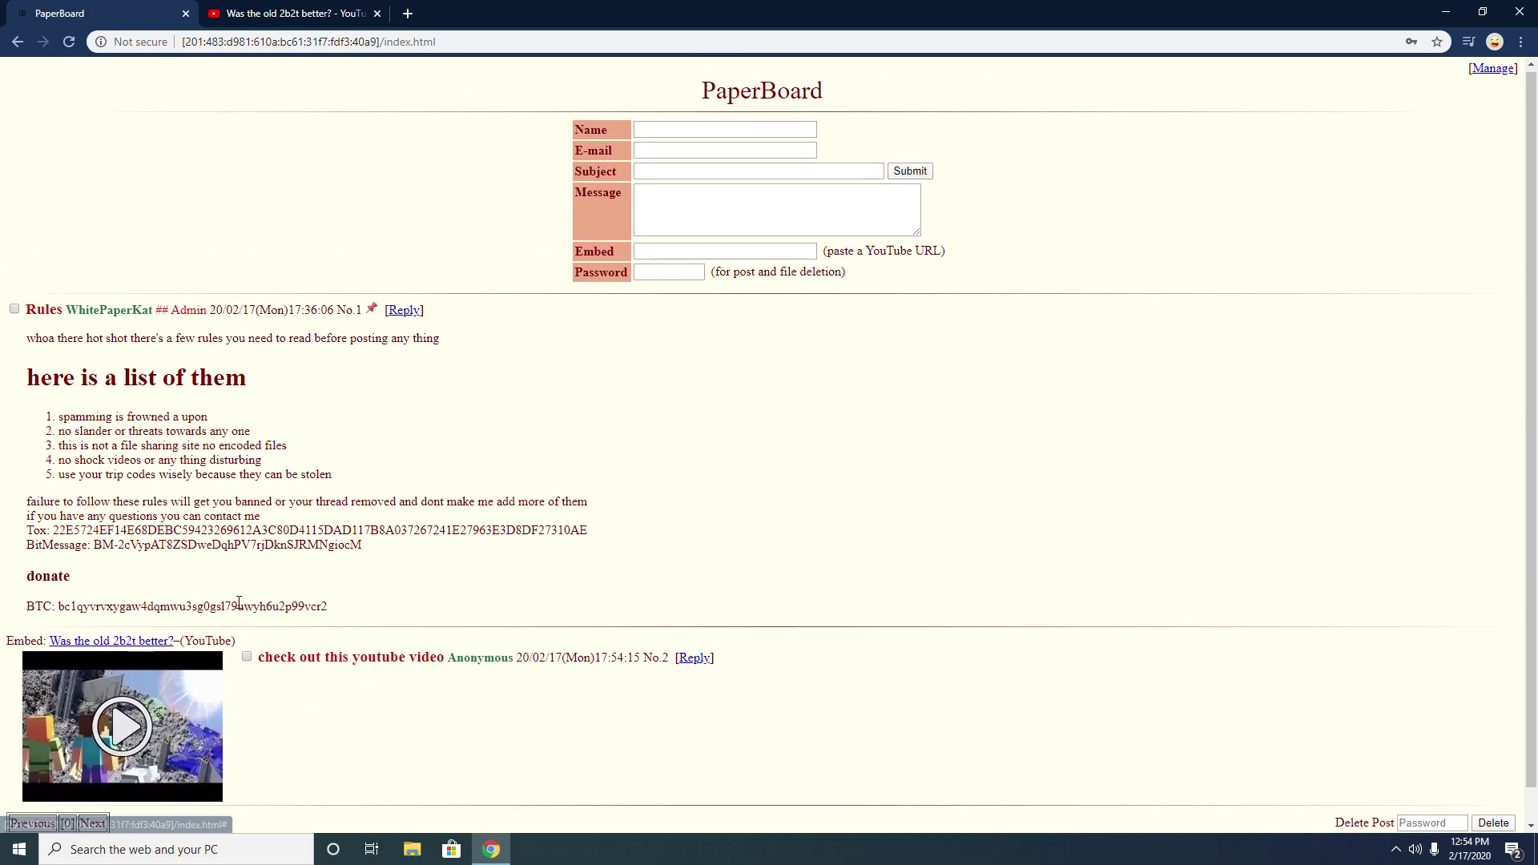
scroll(239, 602, down, 1)
scroll(239, 602, up, 1)
scroll(141, 684, down, 1)
click(141, 683)
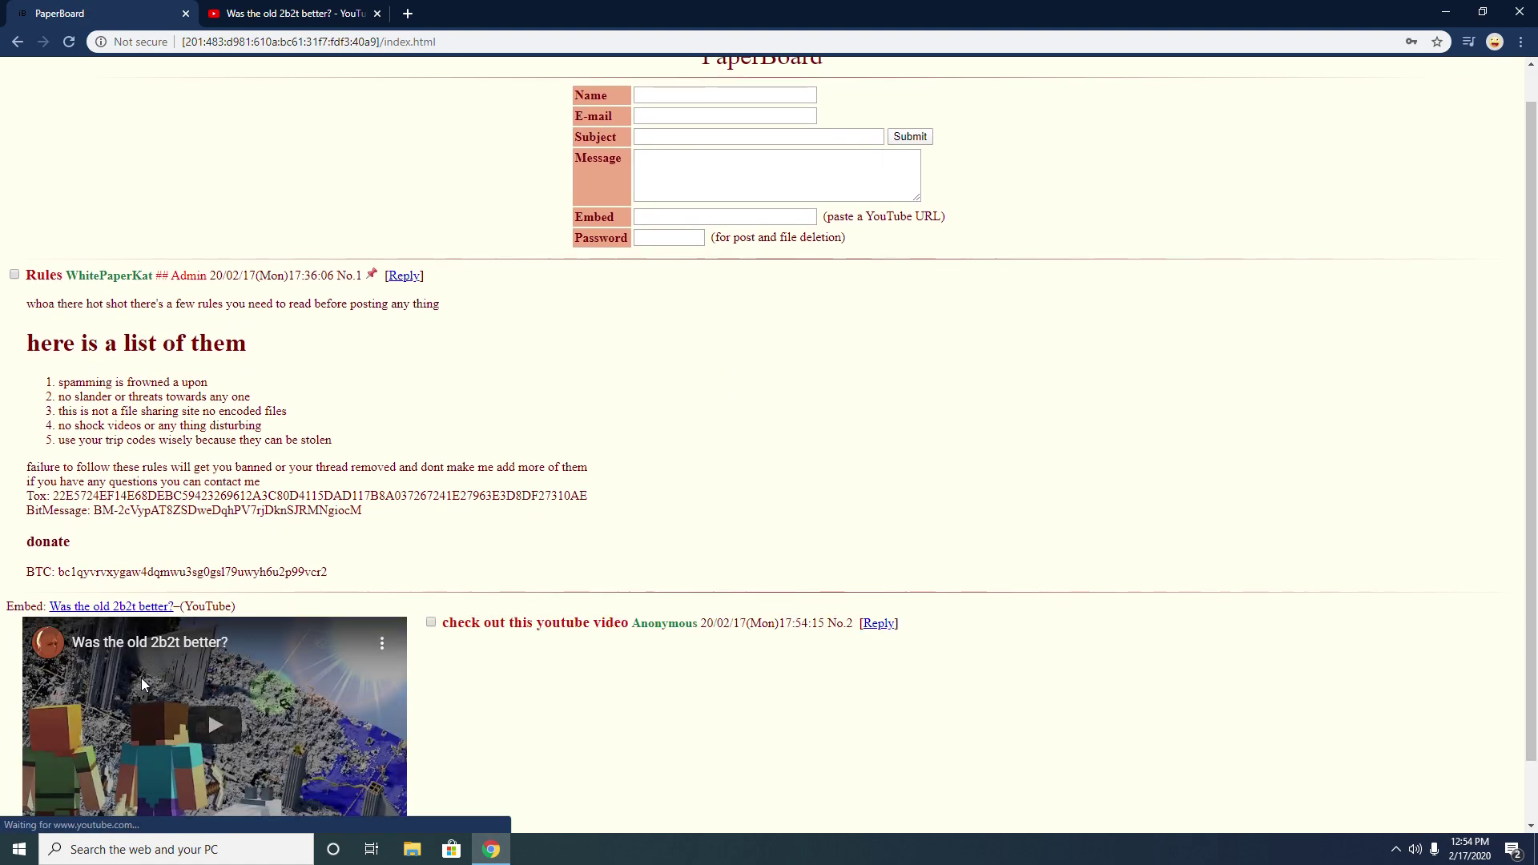
scroll(141, 678, down, 2)
click(193, 645)
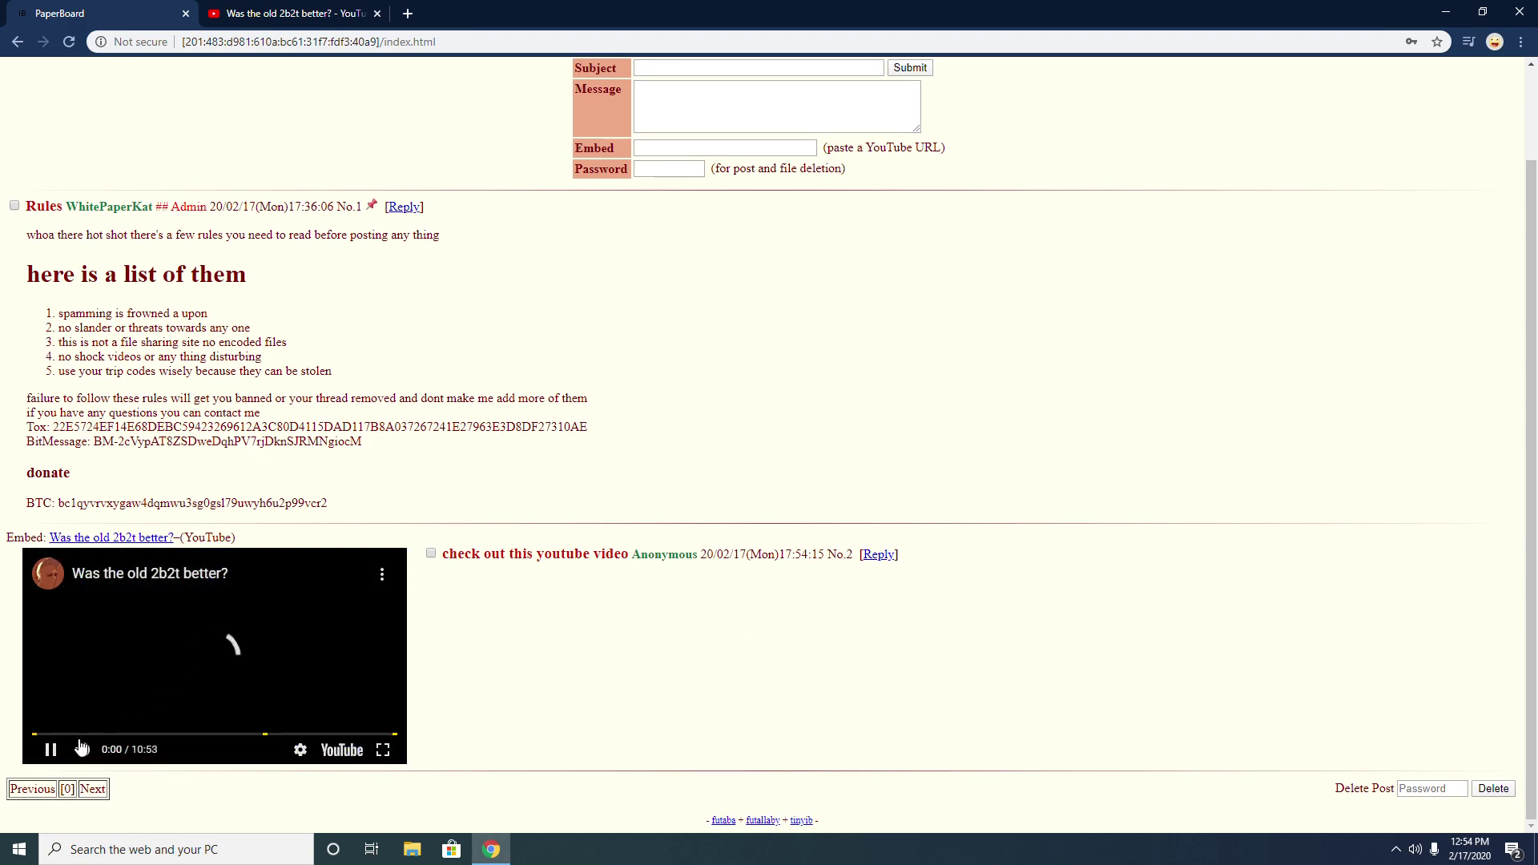
scroll(612, 526, up, 3)
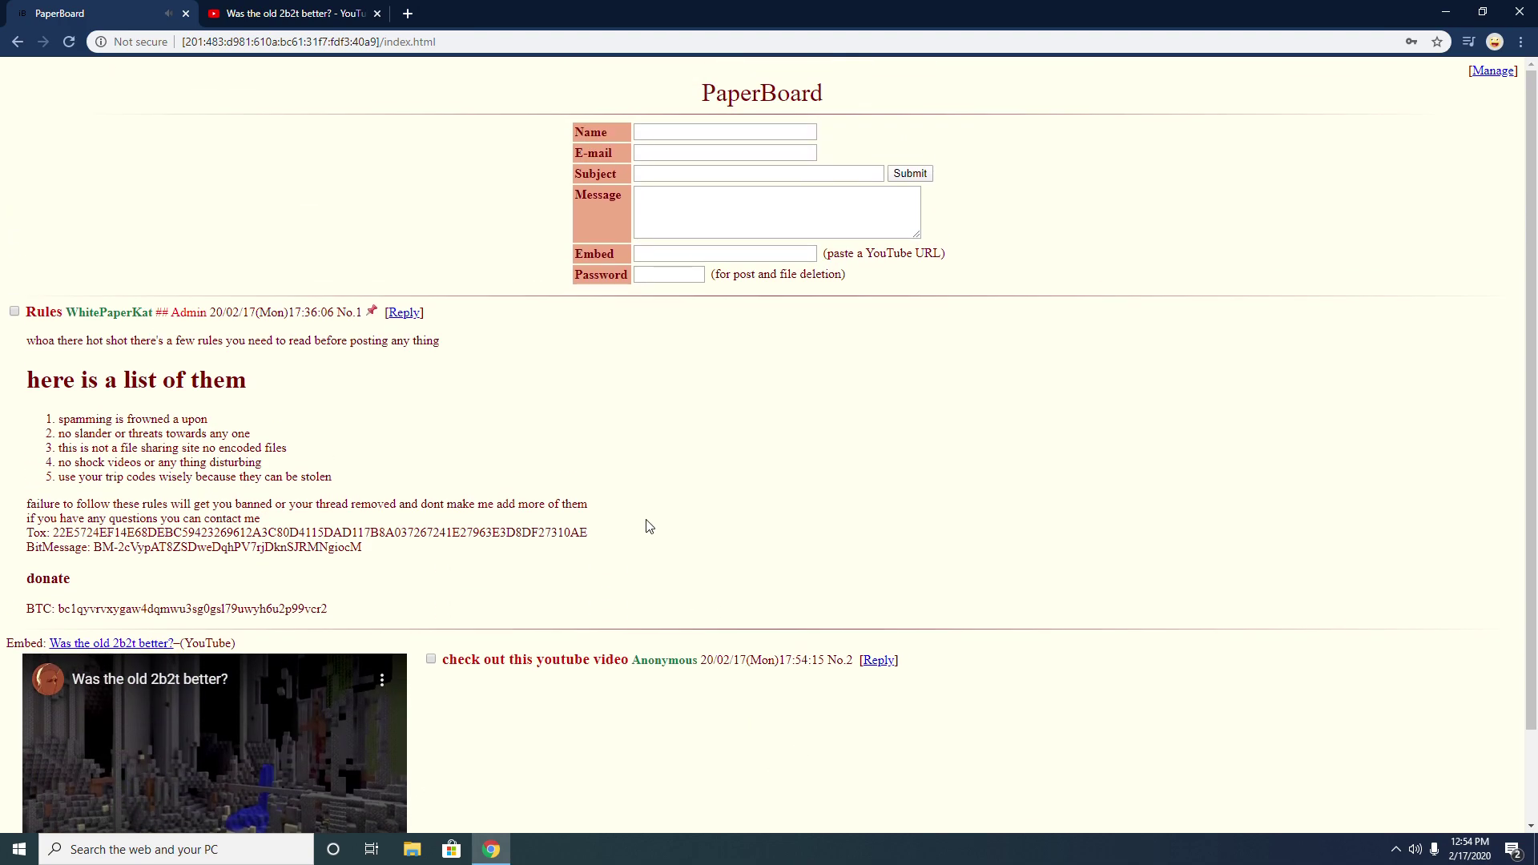
scroll(913, 565, down, 1)
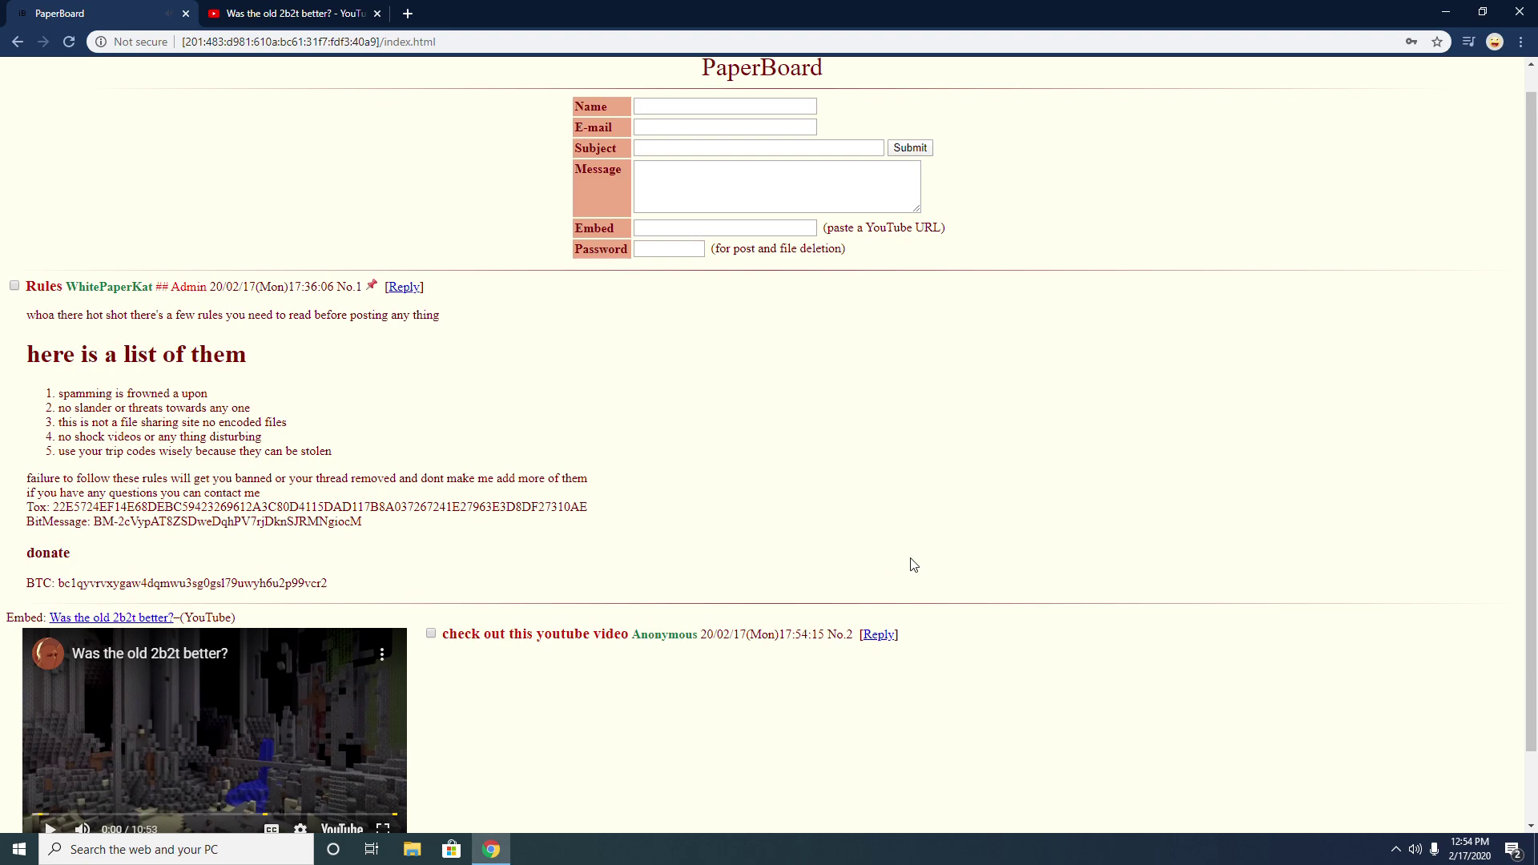
scroll(889, 535, down, 2)
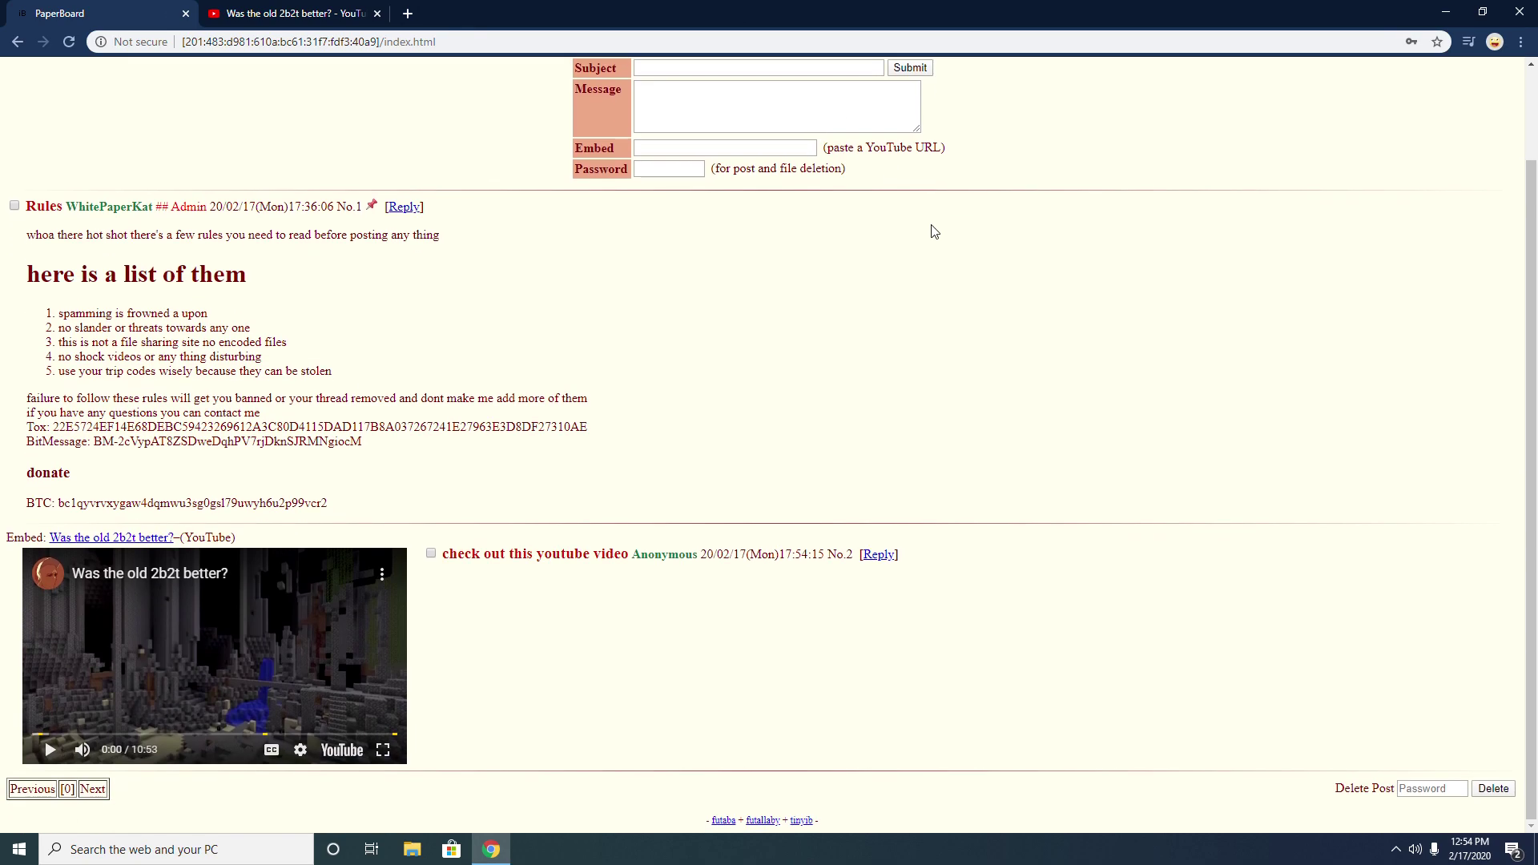
scroll(1043, 572, up, 2)
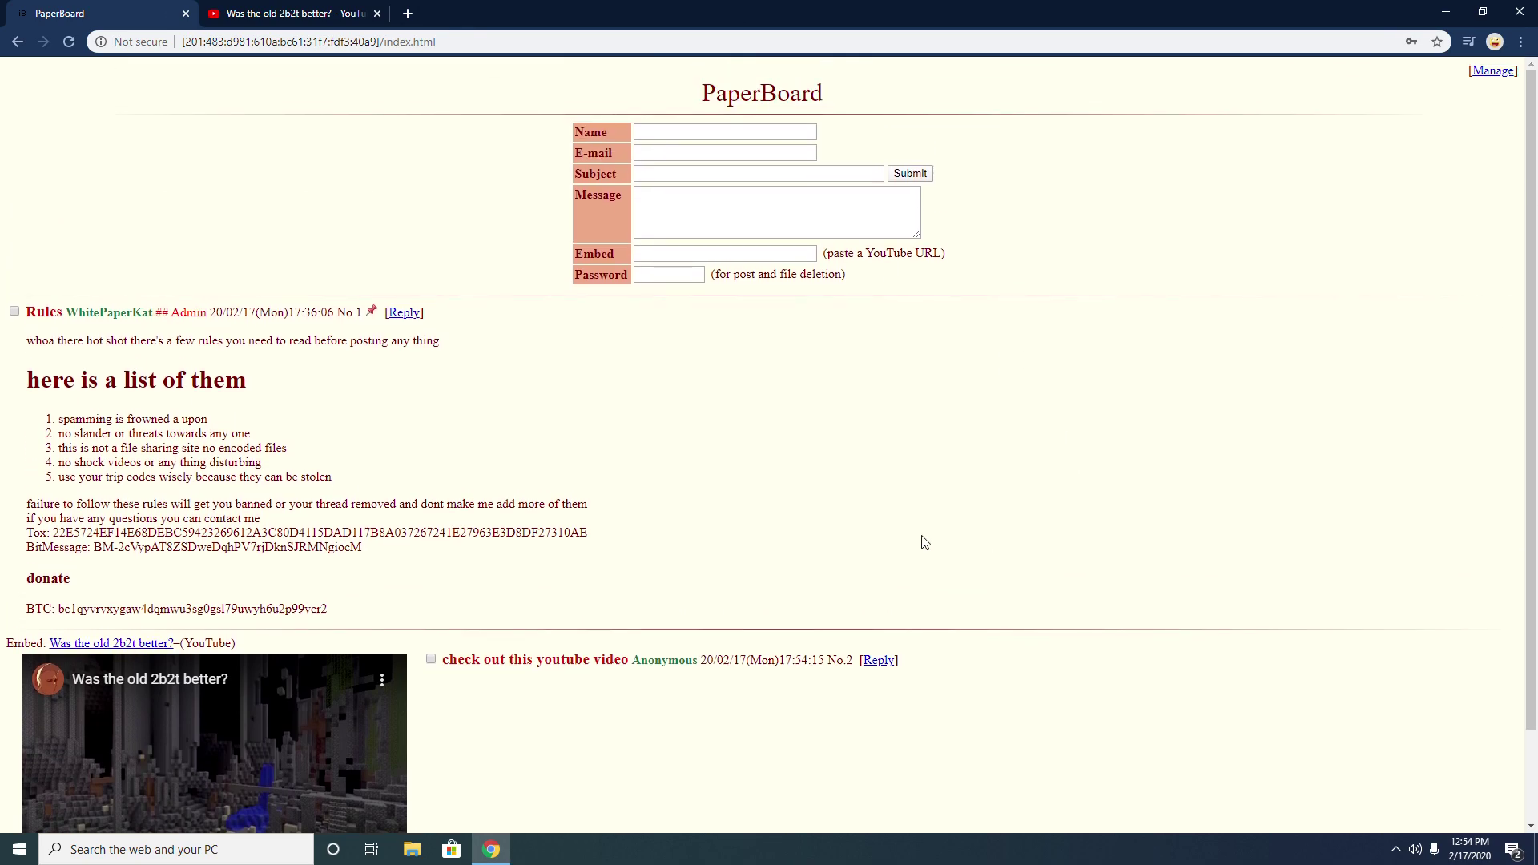
drag(863, 8, 804, 128)
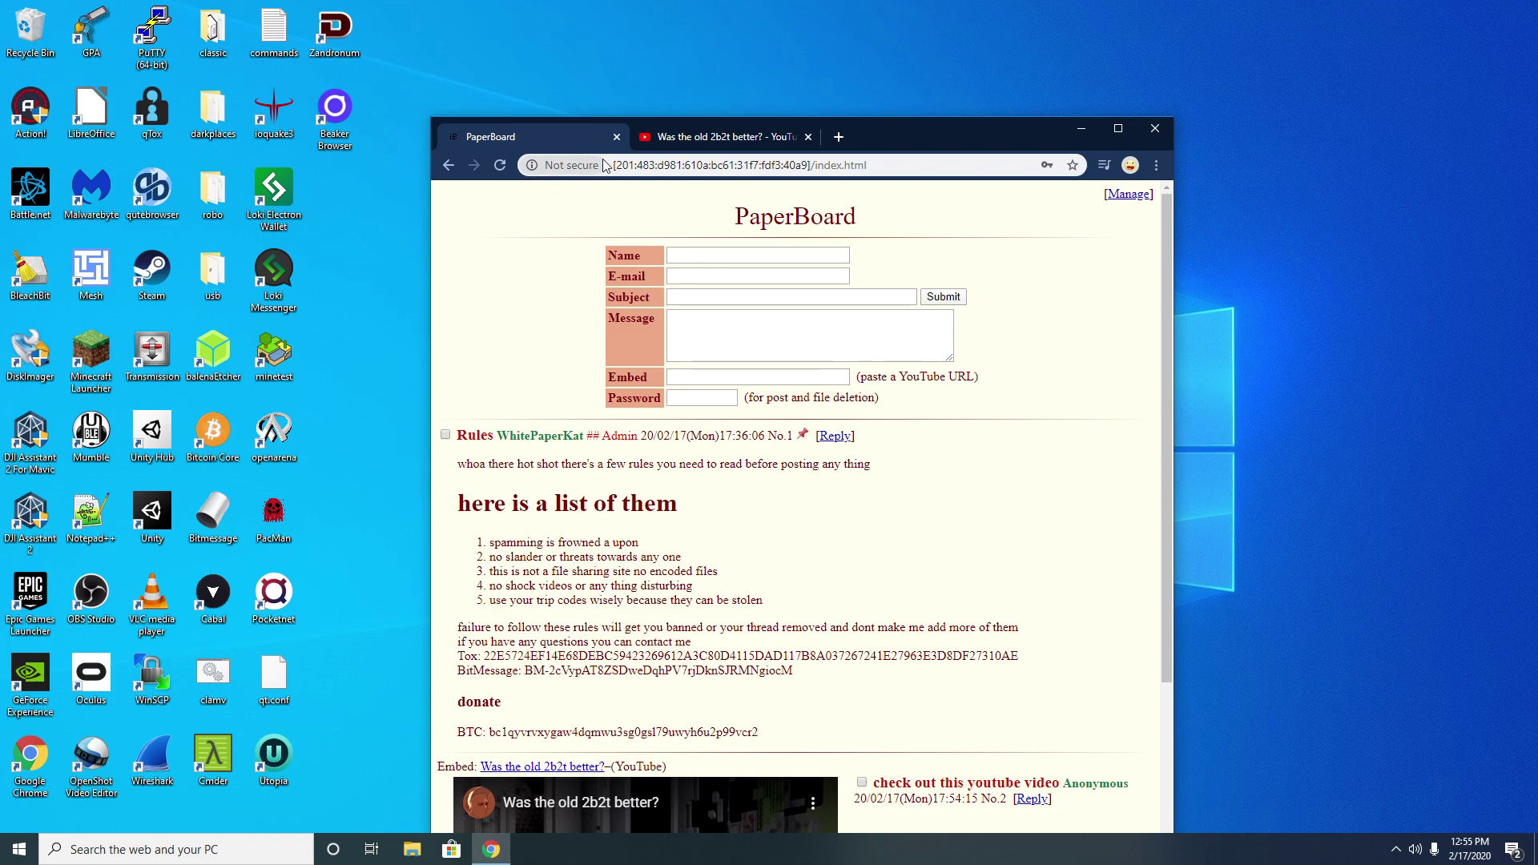
drag(925, 130, 950, 2)
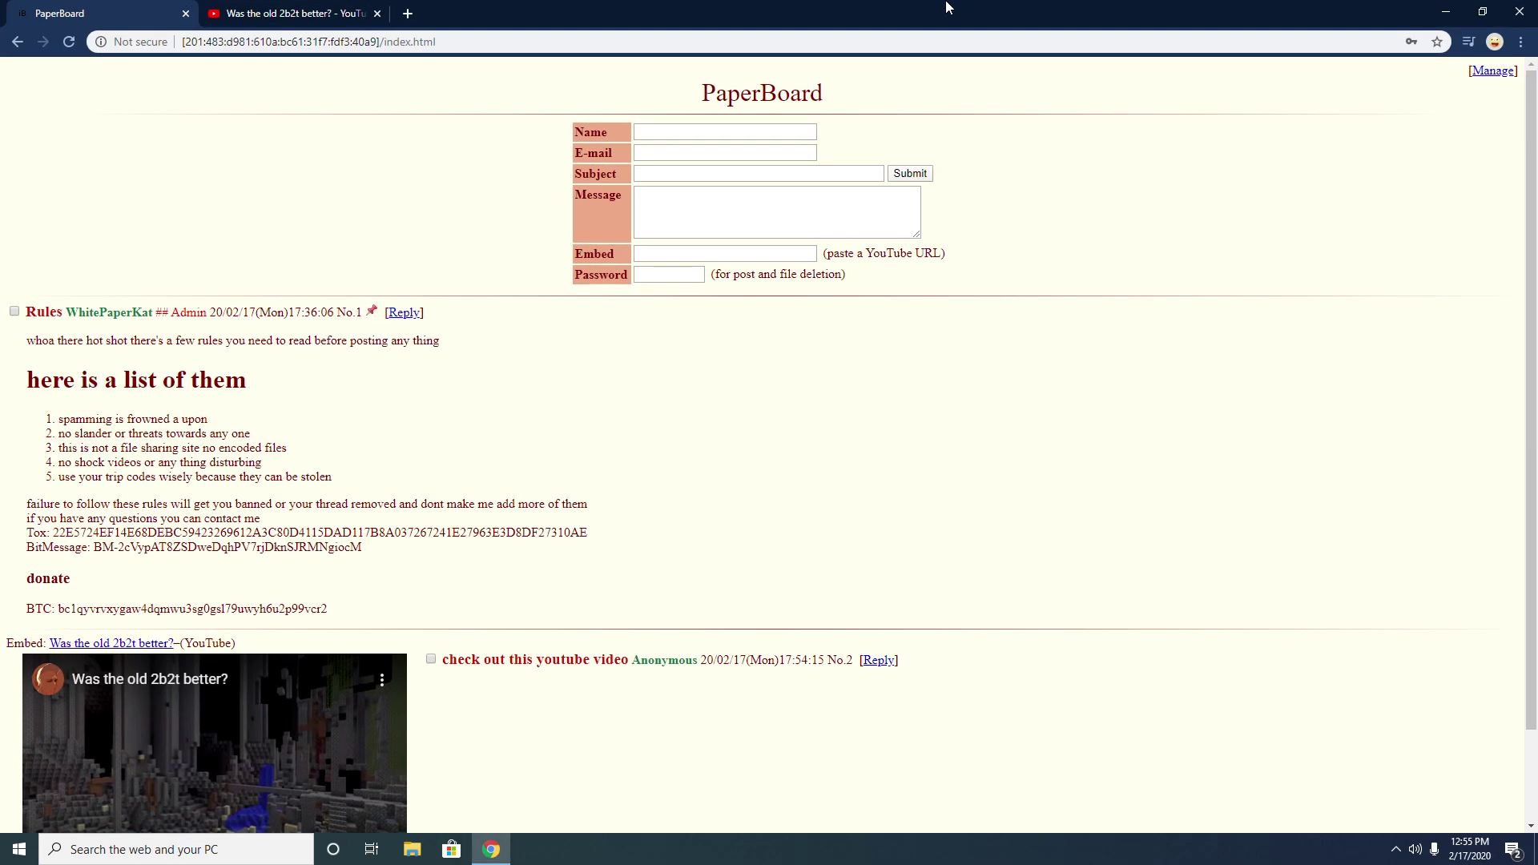